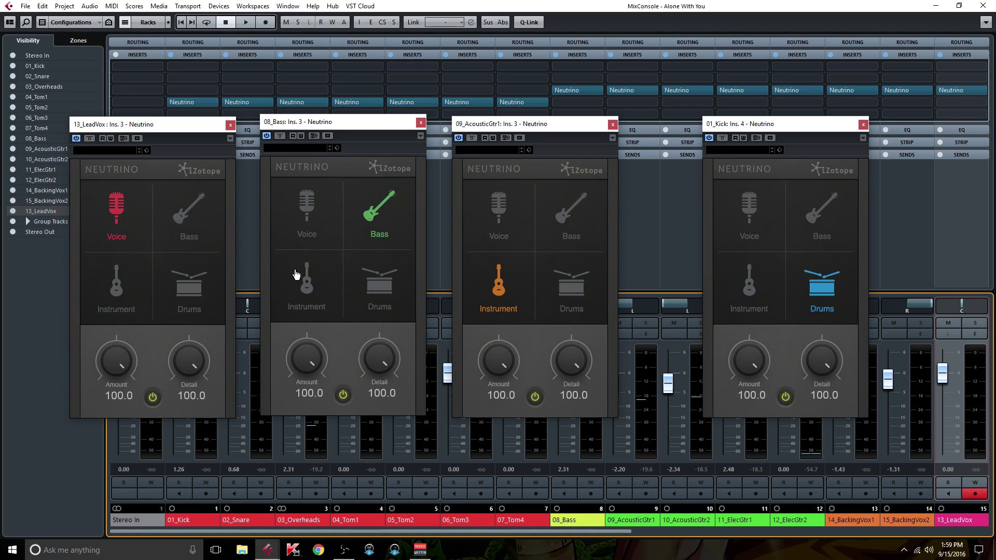
# - Close the open Neutrino windows for 13_LeadVox, 08_Bass, 09_AcousticGtr1 and 01_Kick
pyautogui.click(229, 126)
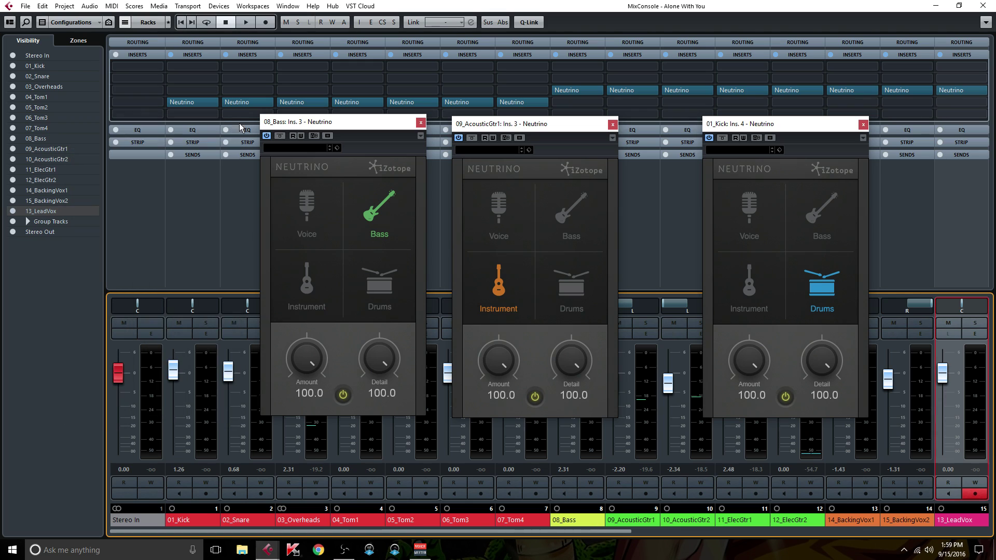
pyautogui.click(421, 123)
pyautogui.click(612, 125)
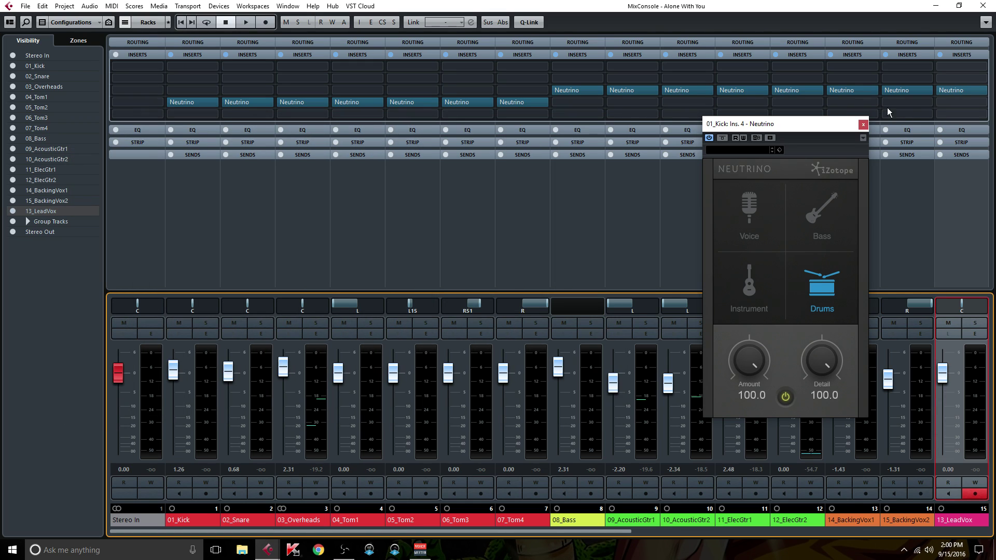
pyautogui.click(863, 125)
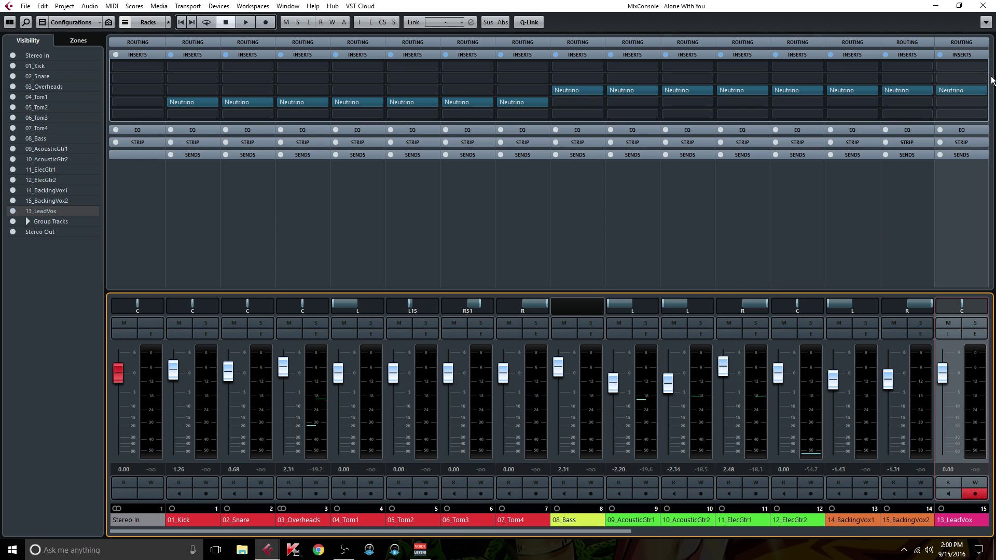
# - Set the playback position just before bar 48 in the project timeline and return to the MixConsole
pyautogui.press('F3')
pyautogui.moveTo(293, 532); pyautogui.dragTo(372, 531)
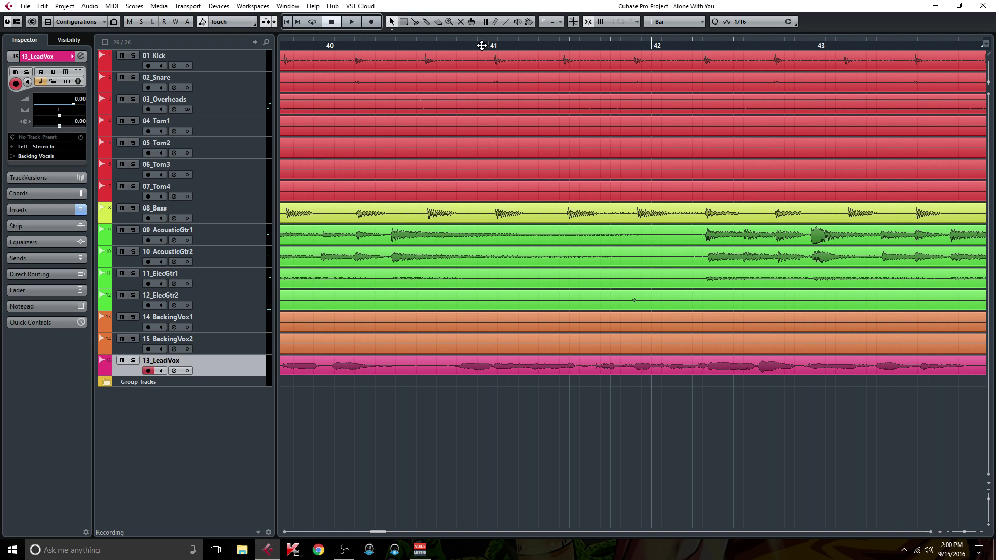
pyautogui.moveTo(381, 533); pyautogui.dragTo(393, 532)
pyautogui.click(700, 61)
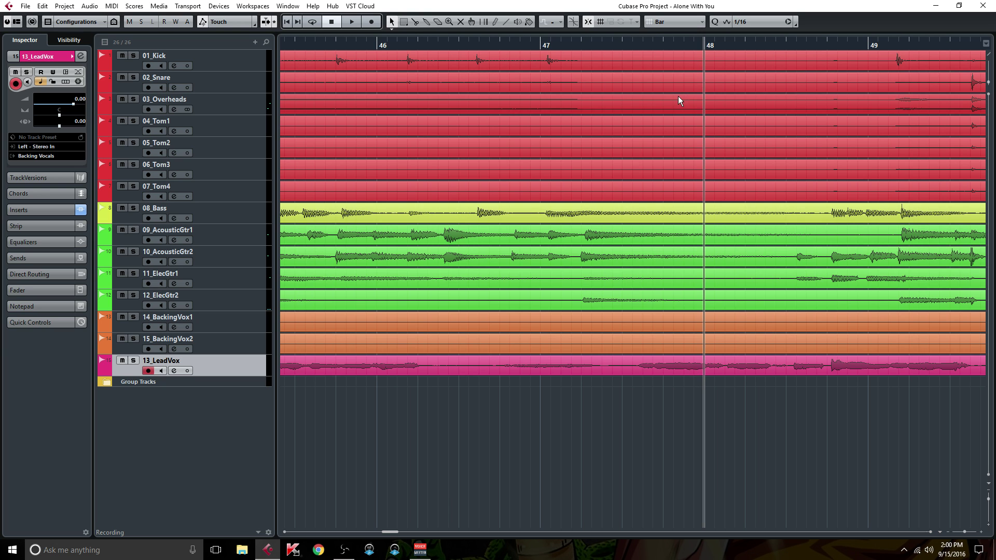
pyautogui.press('F3')
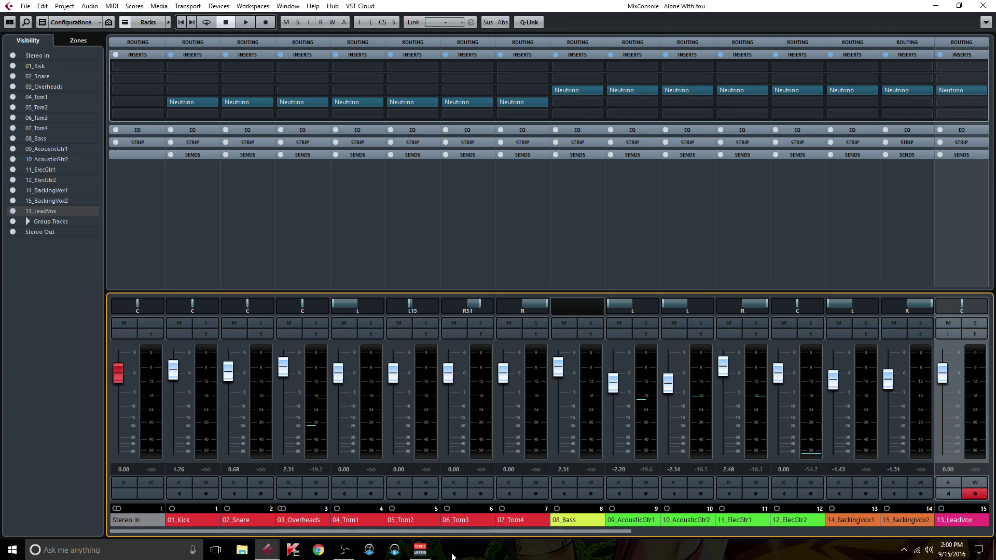
# - Inspect the Neutrino settings on the 13_LeadVox channel and close the plug-in window
pyautogui.moveTo(467, 531)
pyautogui.mouseDown()
pyautogui.moveTo(489, 532)
pyautogui.moveTo(473, 535)
pyautogui.mouseUp()
pyautogui.click(963, 89)
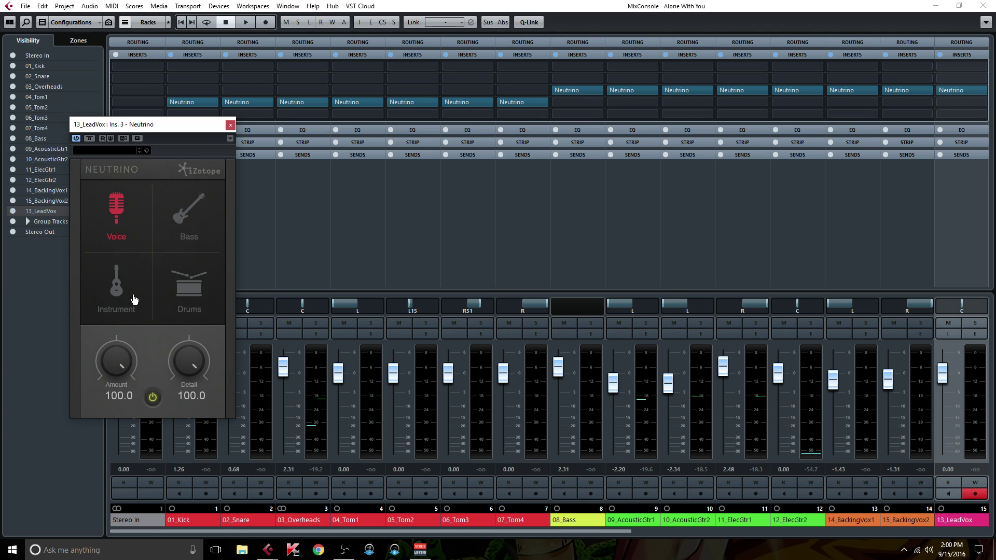
pyautogui.click(230, 125)
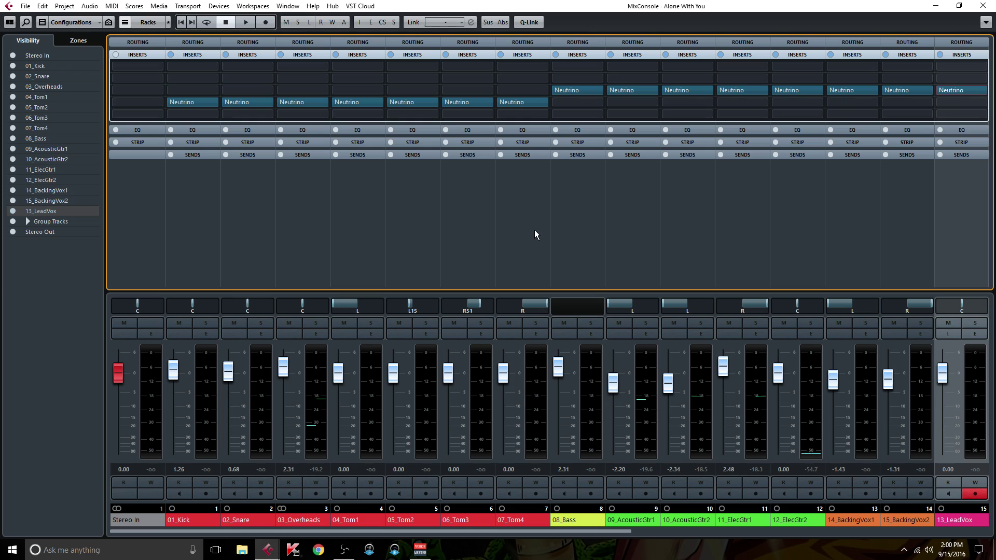
# - Play the song while repeatedly bypassing and re-enabling the inserts on all channels to compare the mix with and without Neutrino, and stop playback
pyautogui.press('space')
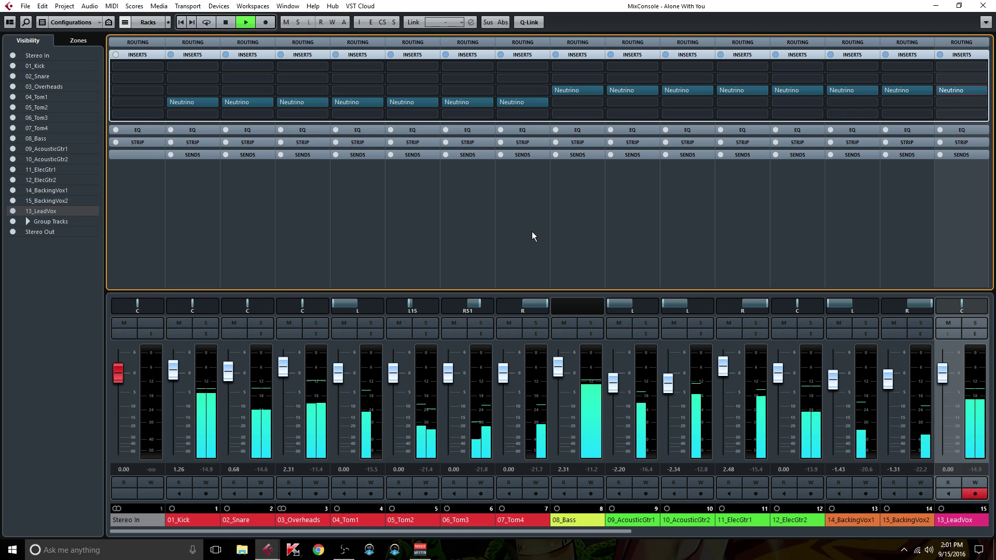
pyautogui.press('b')
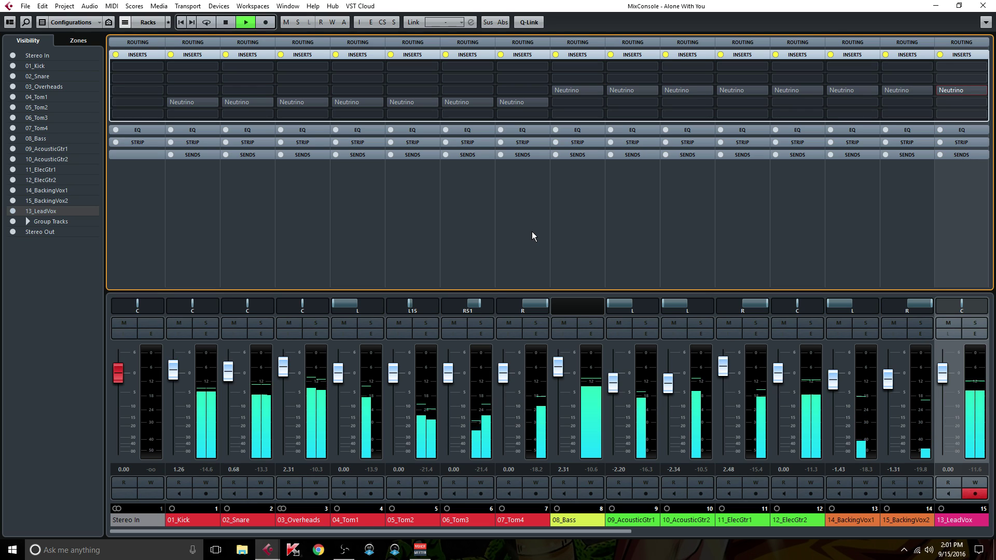
pyautogui.press('b')
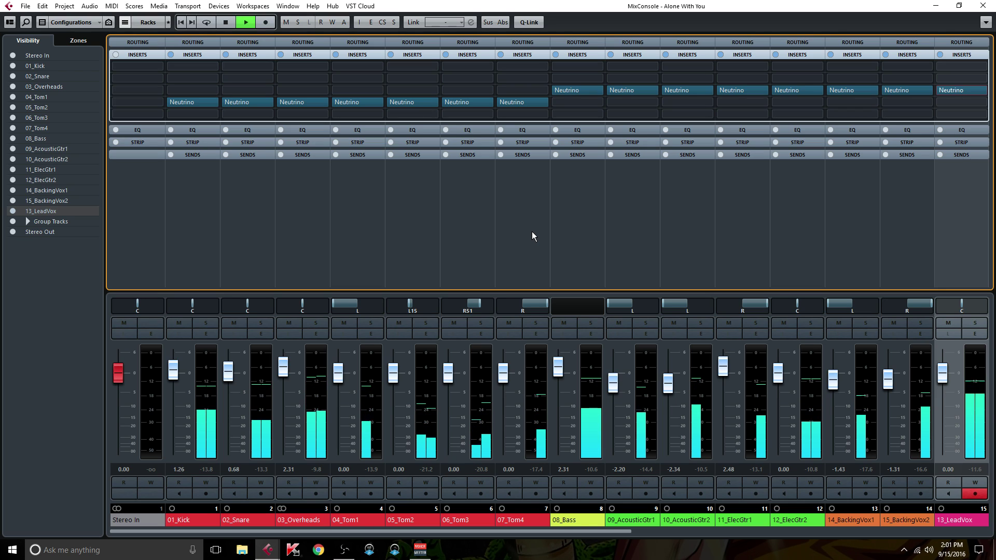
pyautogui.press('b')
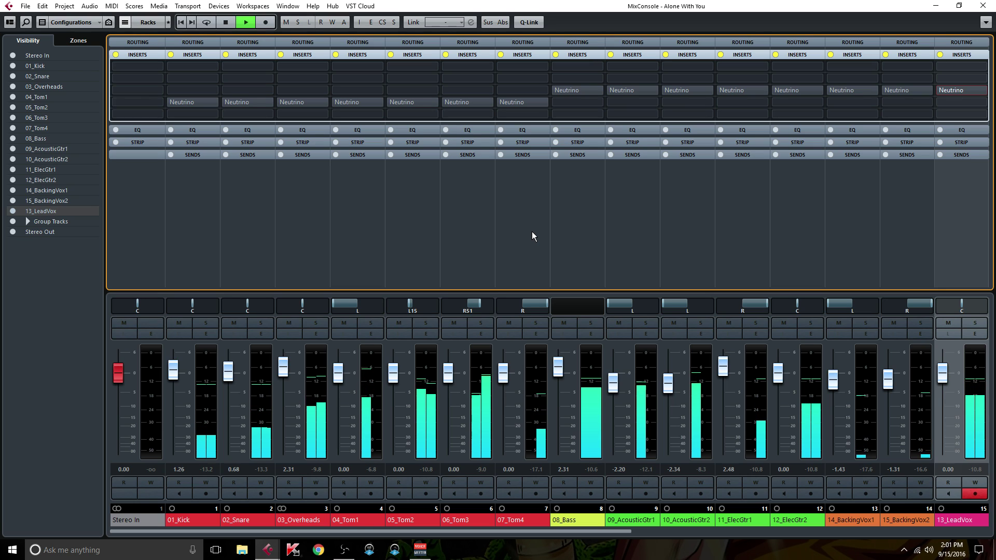
pyautogui.press('b')
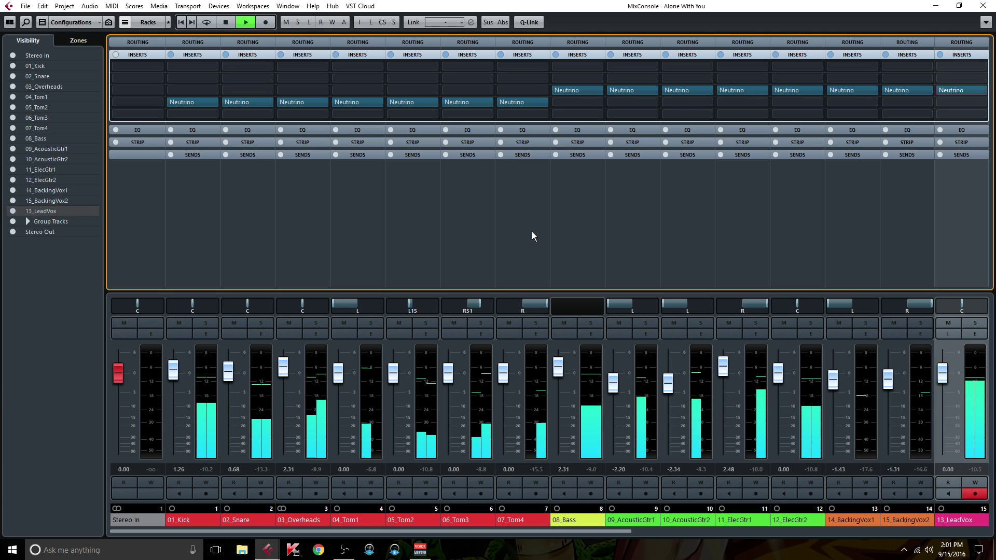
pyautogui.press('b')
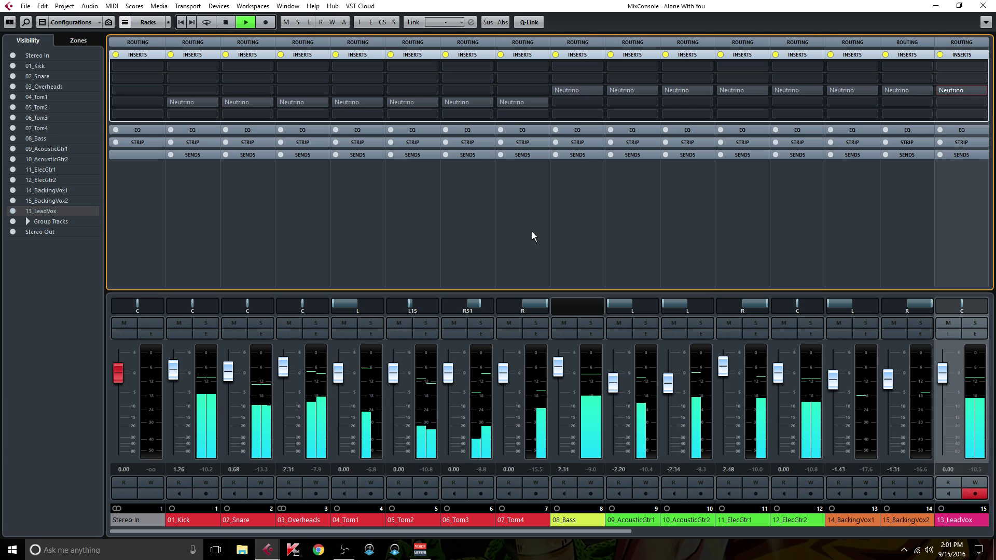
pyautogui.press('b')
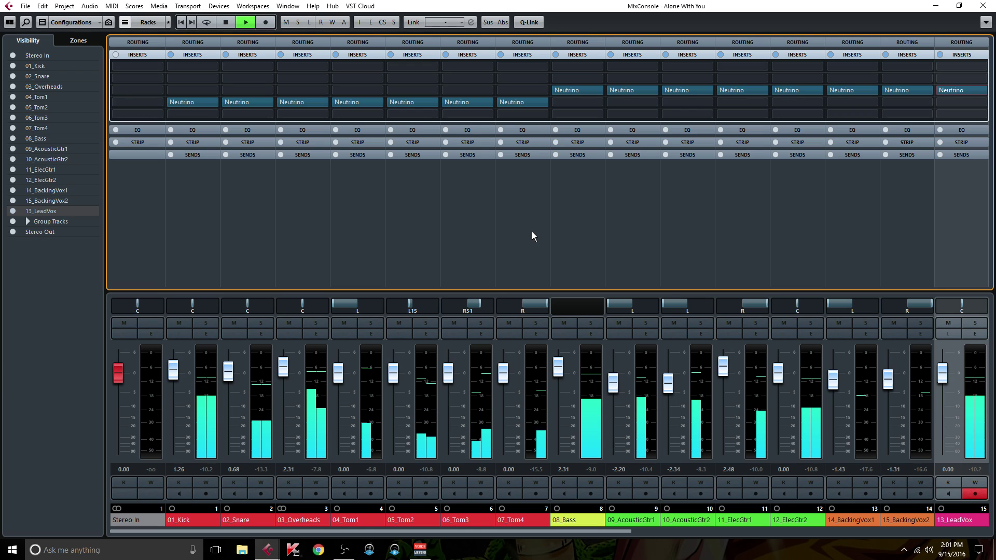
pyautogui.press('b')
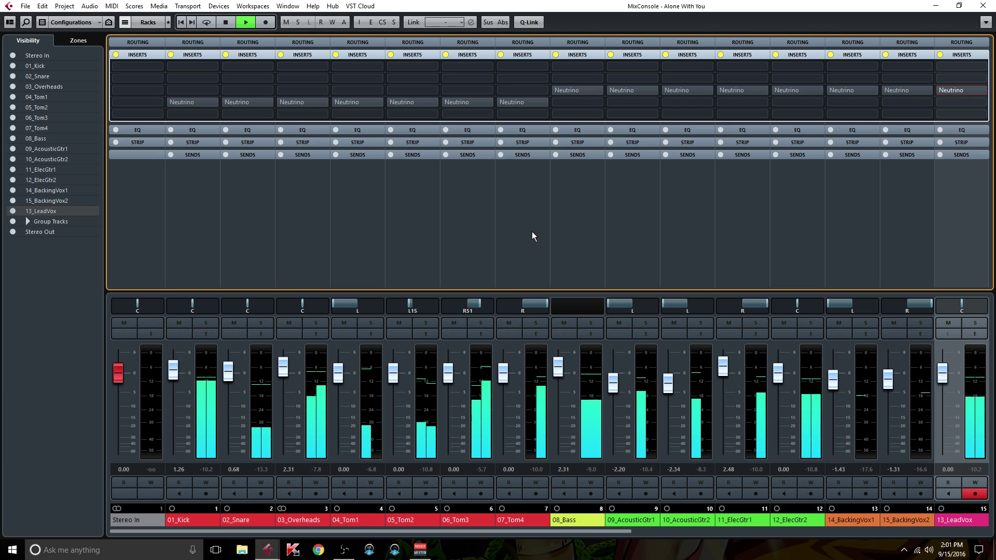
pyautogui.press('b')
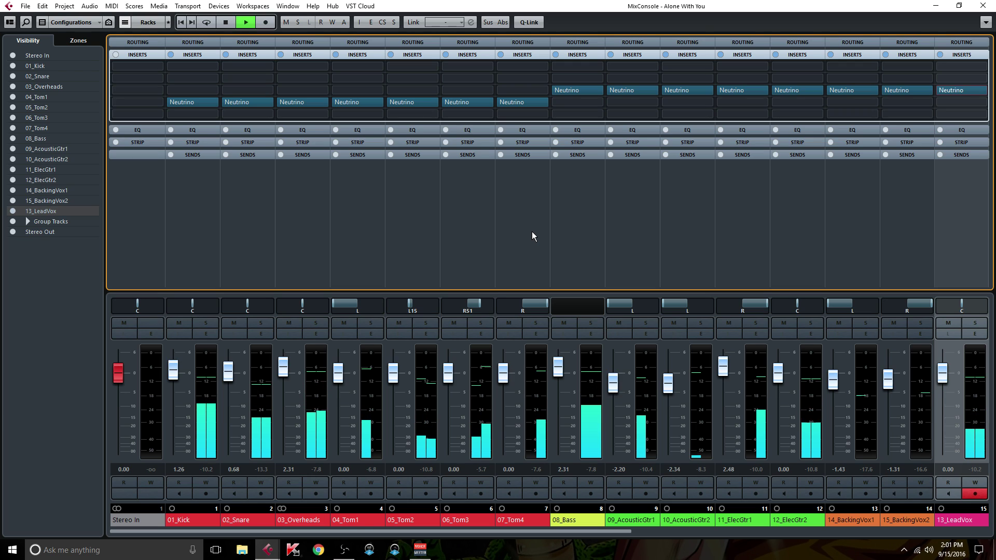
pyautogui.press('b')
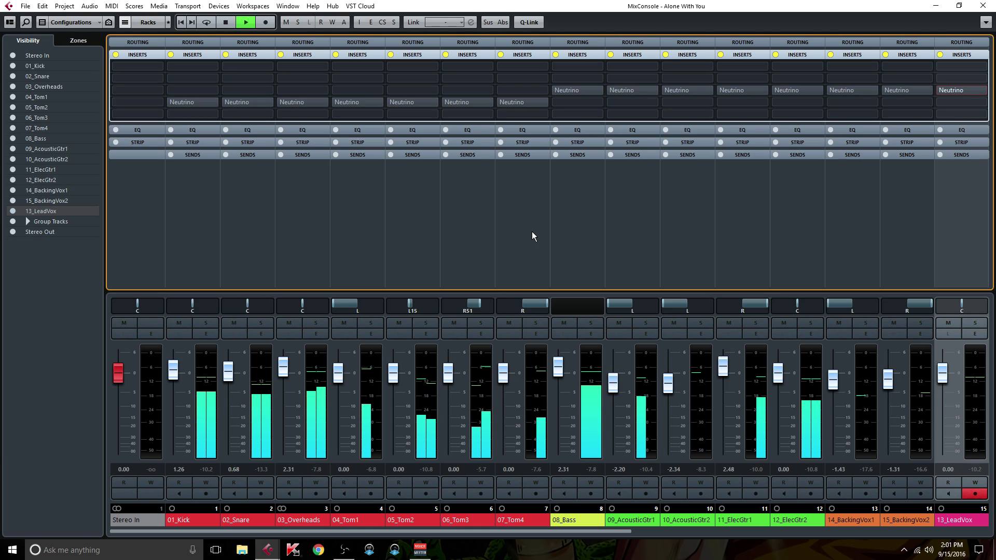
pyautogui.press('b')
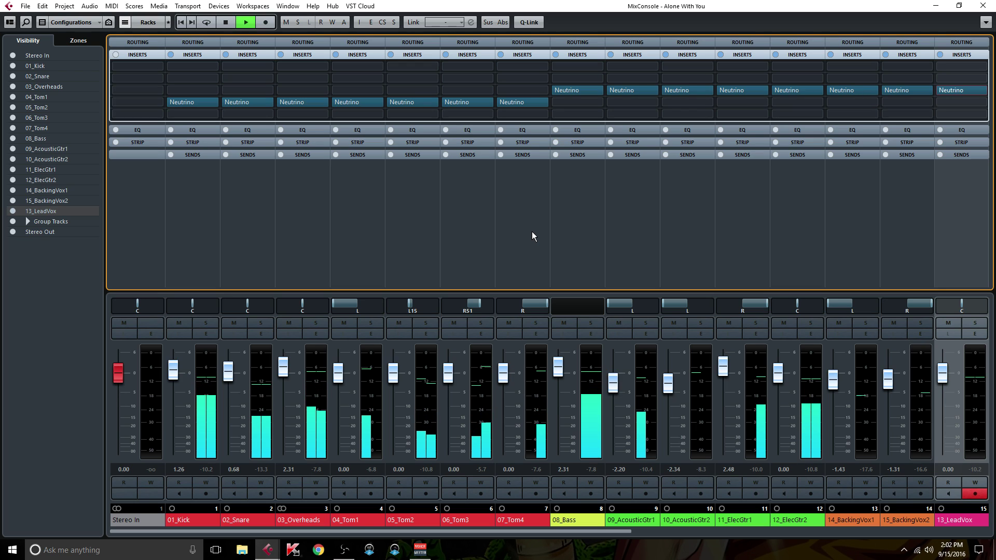
pyautogui.press('b')
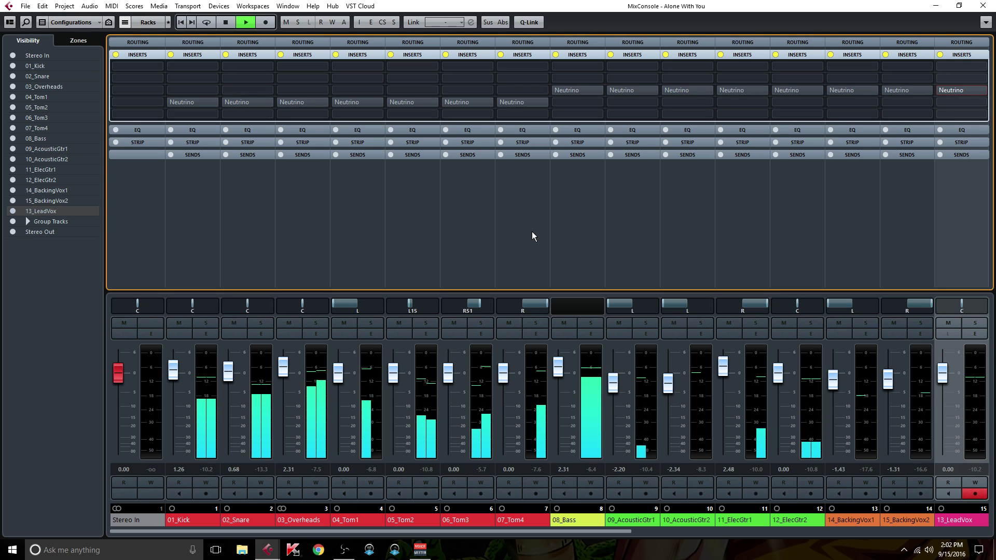
pyautogui.press('b')
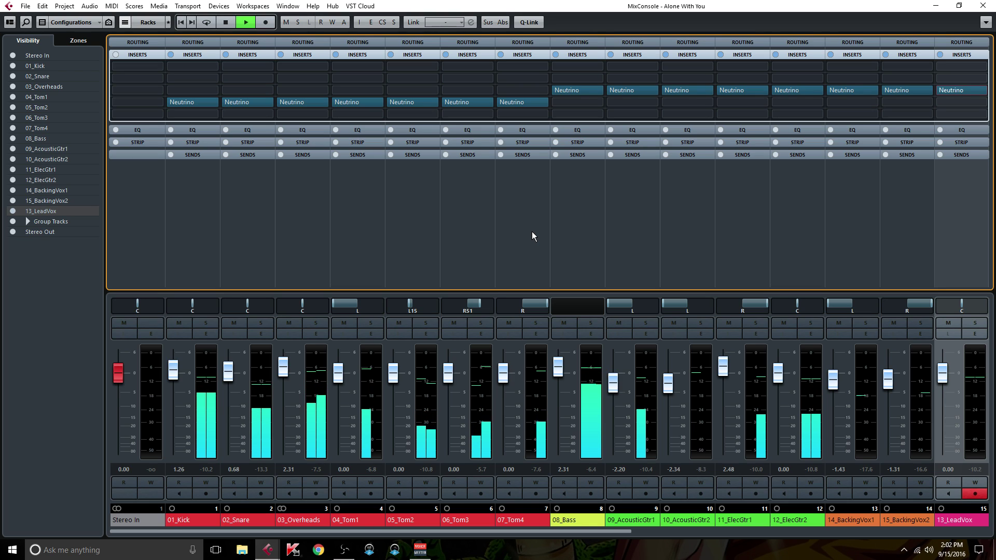
pyautogui.press('space')
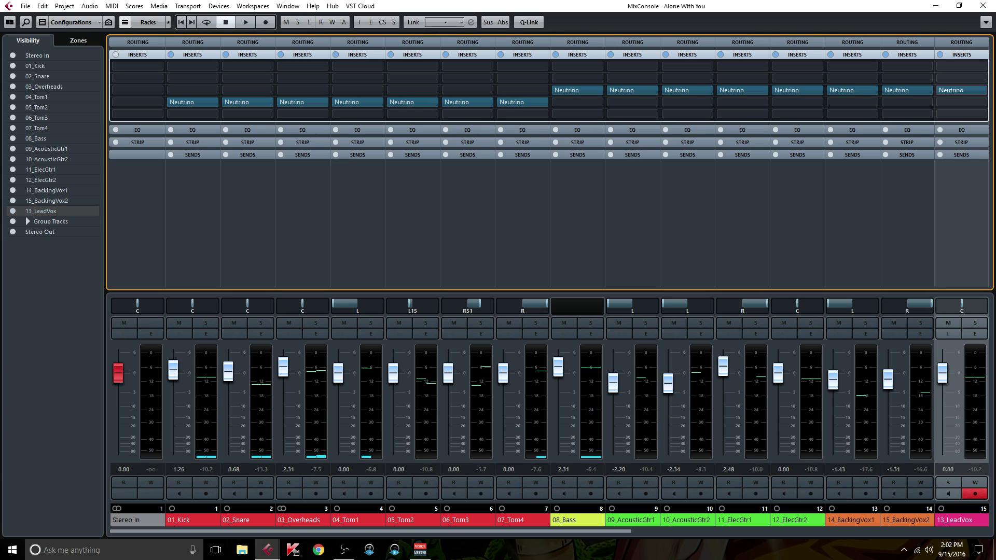
# - Open the plug-in selection for the first insert slot of 03_Overheads
pyautogui.moveTo(518, 535); pyautogui.dragTo(538, 535)
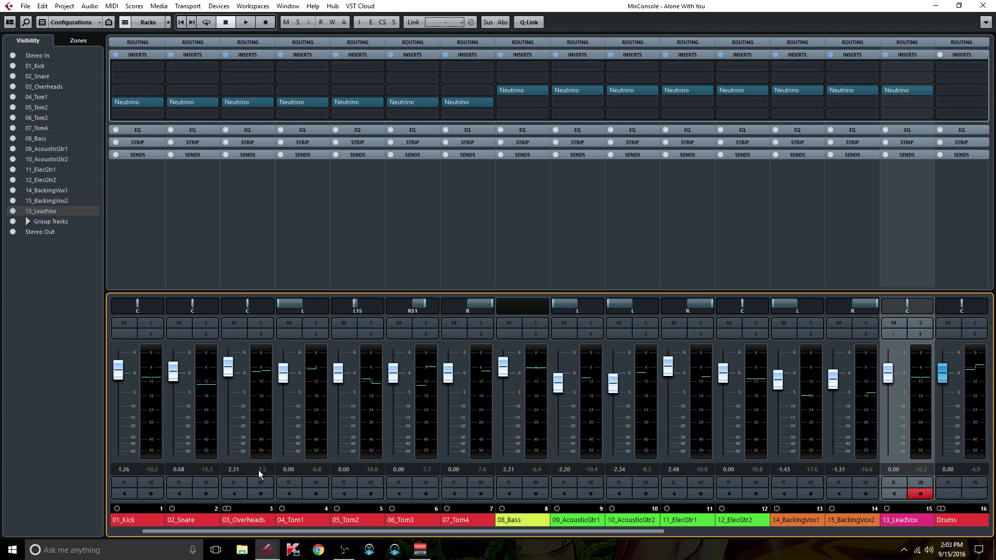
pyautogui.click(269, 66)
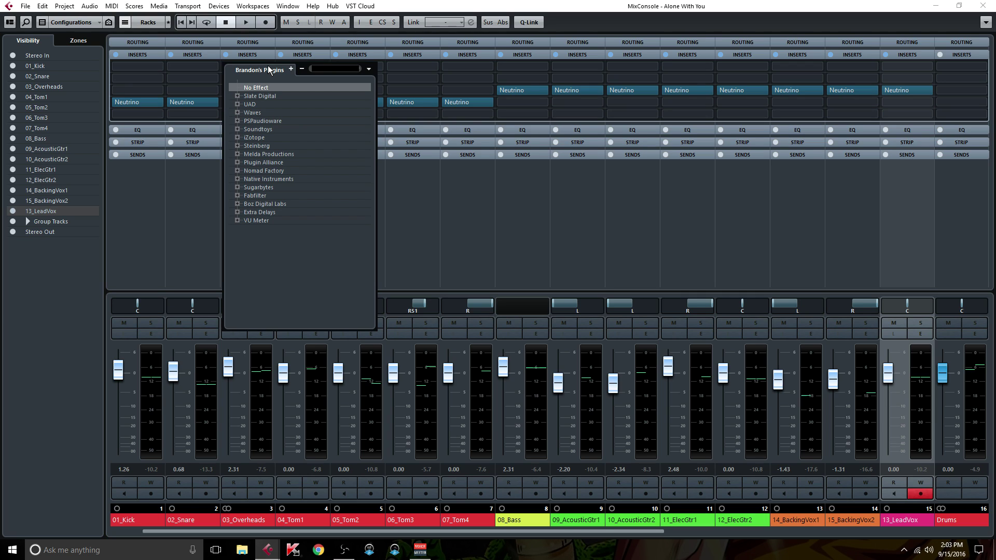
pyautogui.write('m')
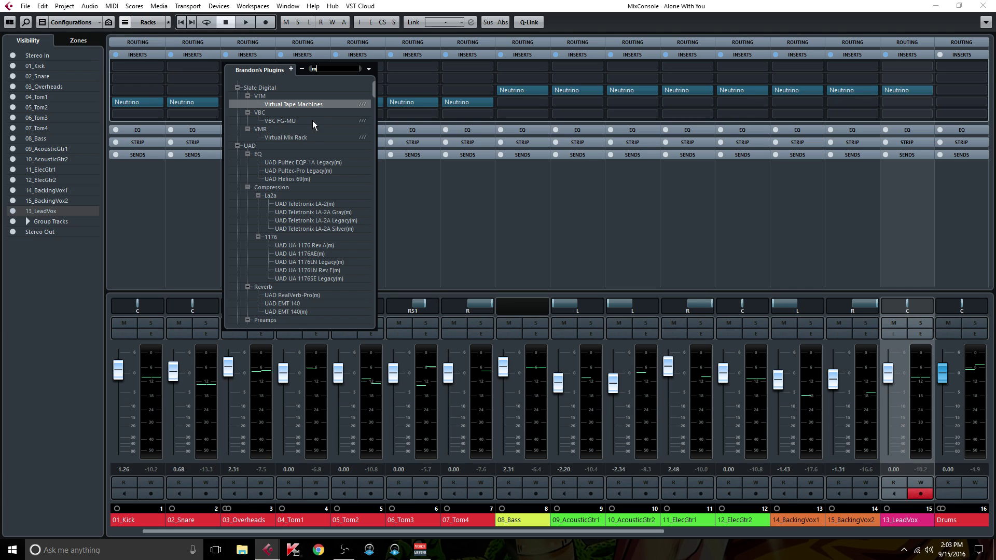
pyautogui.write('a')
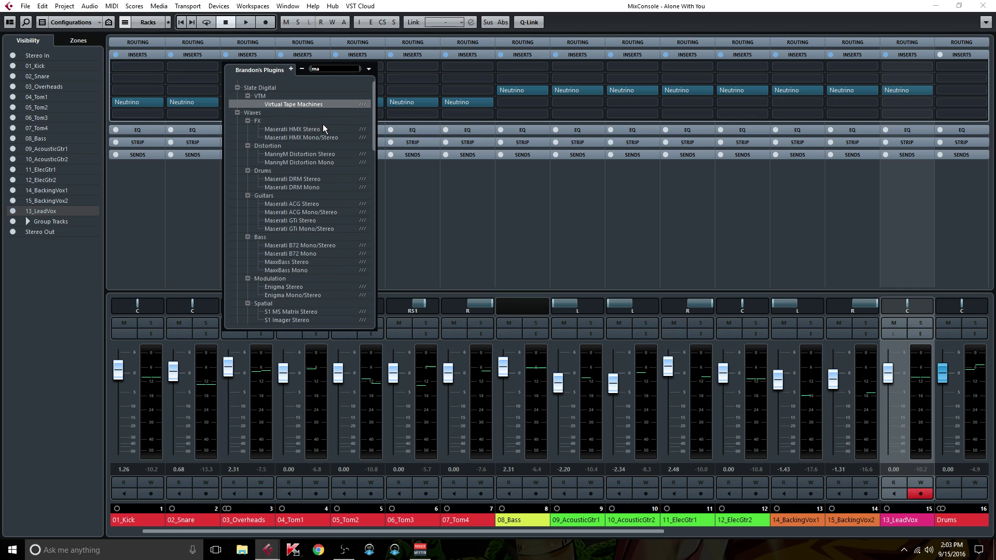
pyautogui.press('BackSpace')
pyautogui.press('BackSpace')
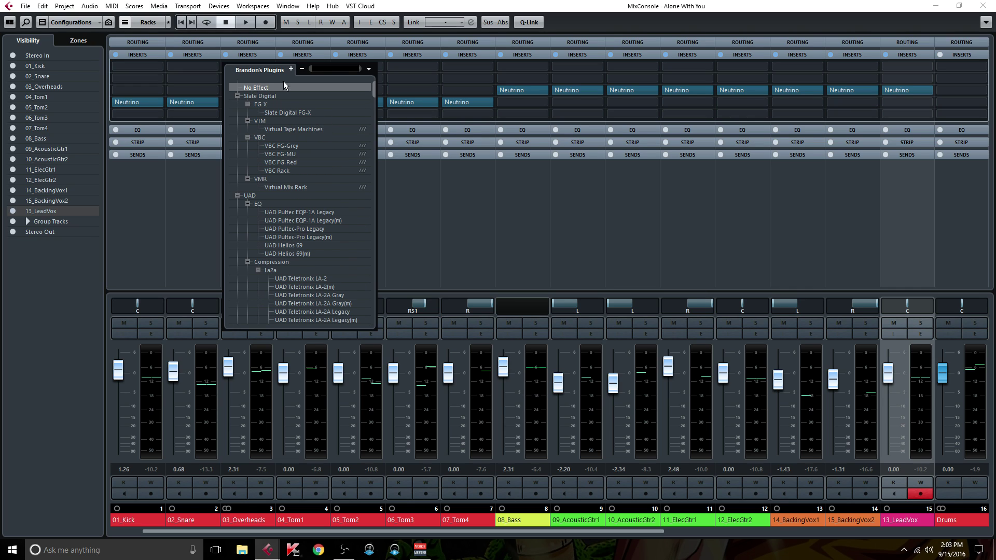
pyautogui.click(302, 69)
# - Load MAutoAlign from Melda Productions into the first insert of 03_Overheads and close its window
pyautogui.click(238, 154)
pyautogui.click(287, 170)
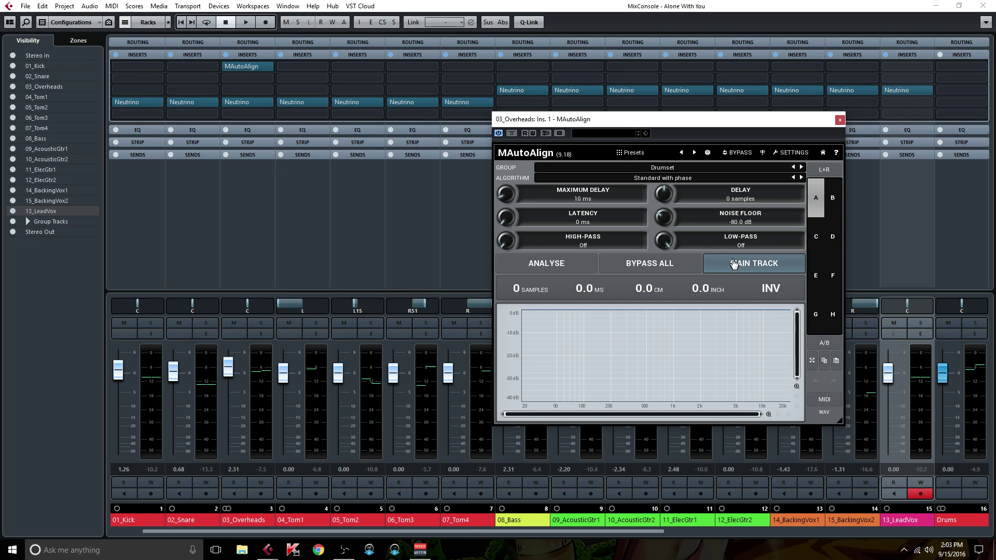
pyautogui.click(839, 120)
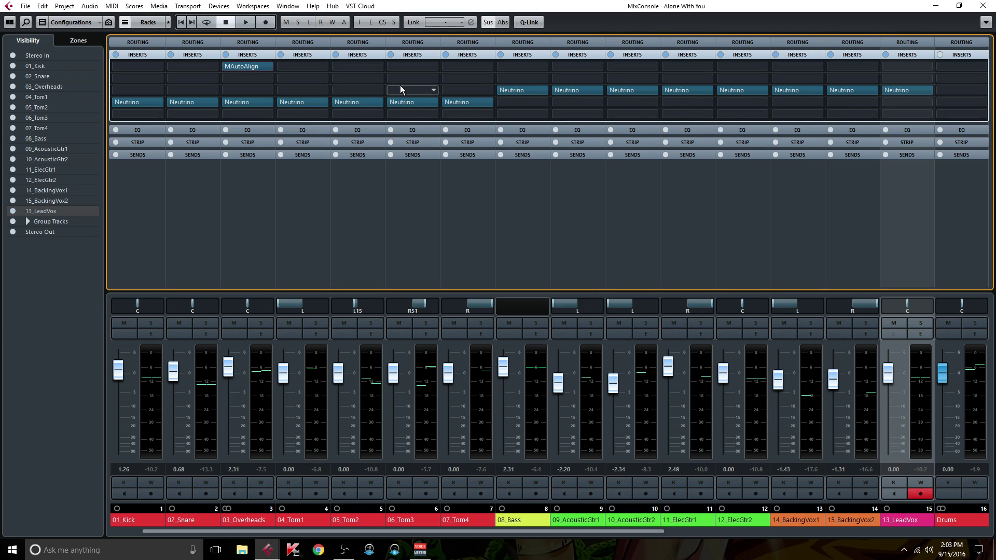
# - Copy MAutoAlign to the first insert slot of every other drum channel: 01_Kick, 02_Snare and 04_Tom1 through 07_Tom4
pyautogui.moveTo(253, 67); pyautogui.dragTo(302, 66)
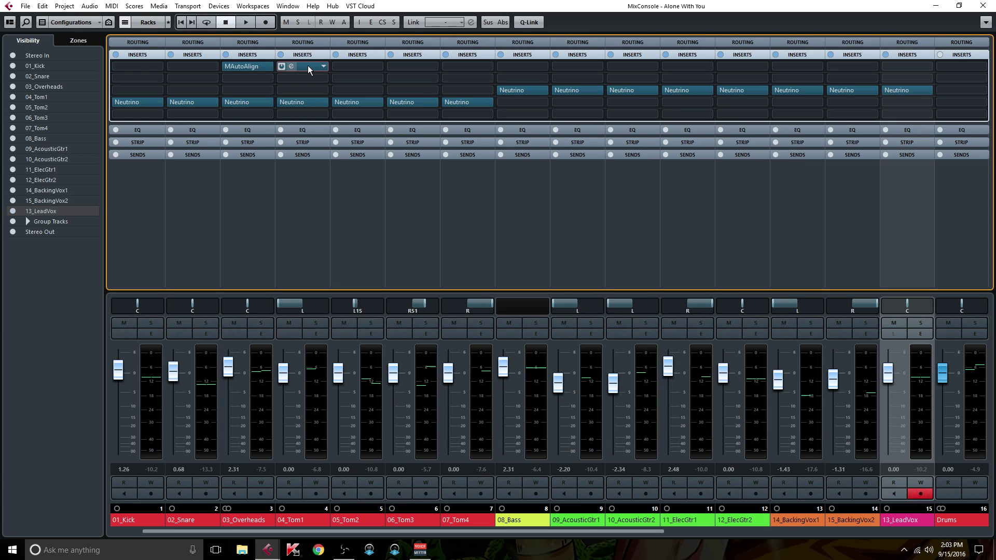
pyautogui.click(307, 66)
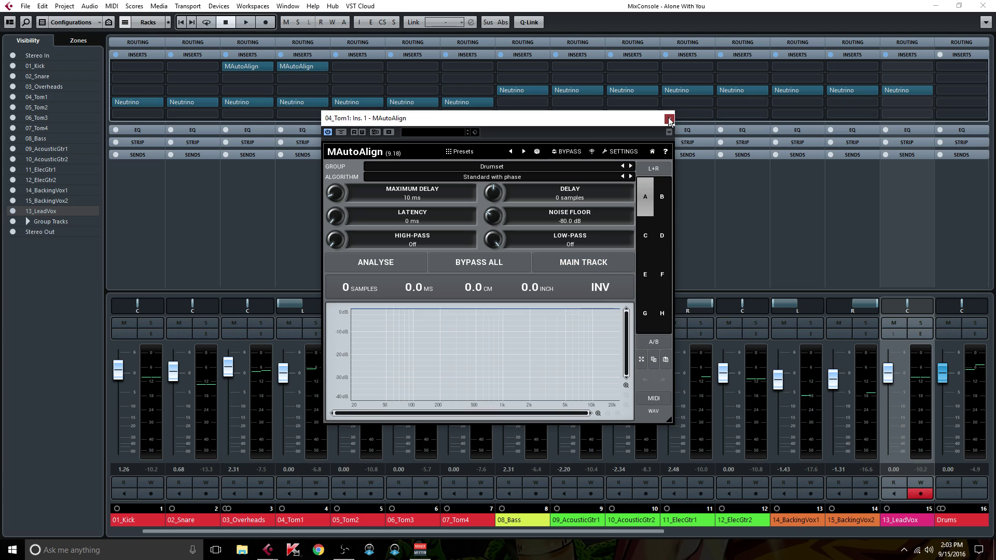
pyautogui.click(669, 119)
pyautogui.moveTo(304, 66); pyautogui.dragTo(465, 70)
pyautogui.moveTo(300, 64); pyautogui.dragTo(142, 65)
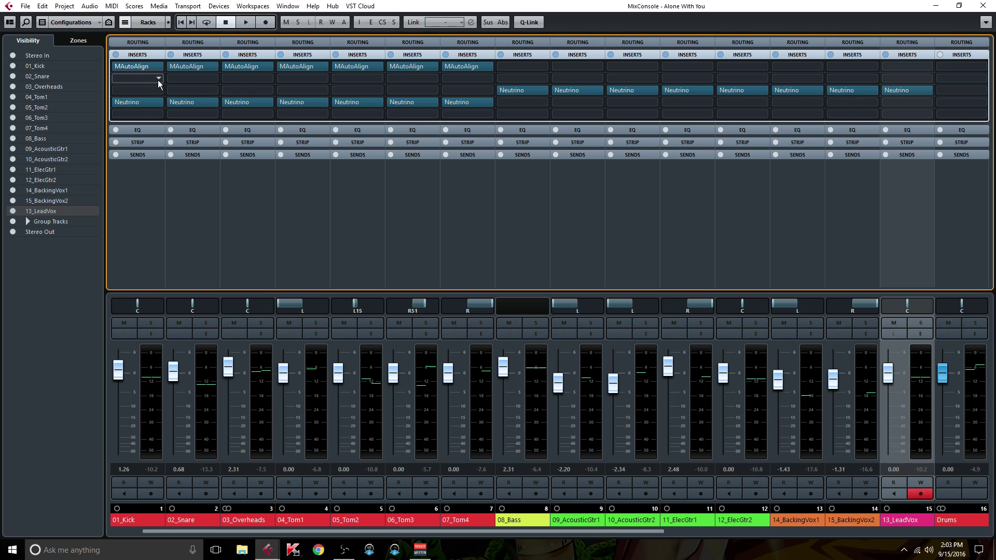
# - Load Virtual Tape Machines into the second insert slot of 01_Kick and switch its tape speed
pyautogui.click(158, 79)
pyautogui.write('vtm')
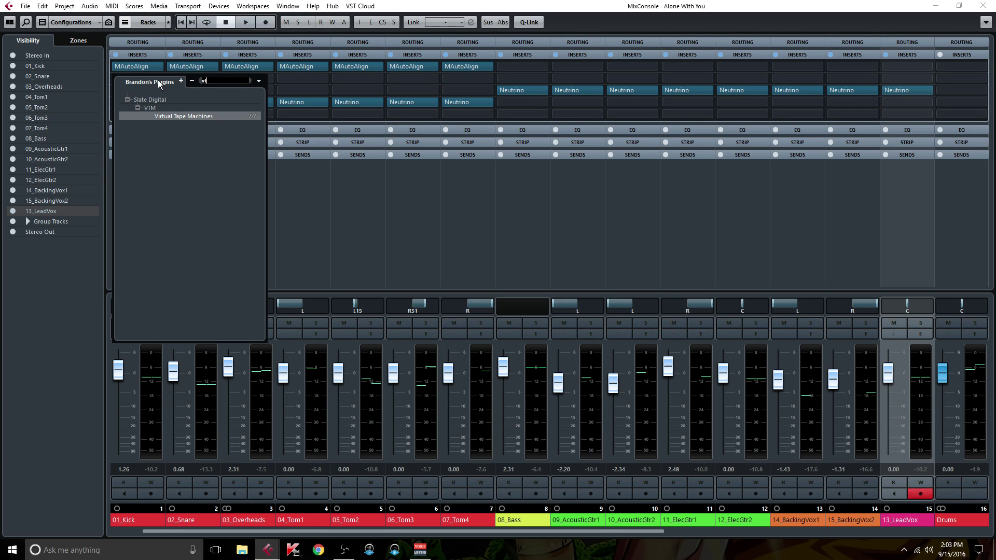
pyautogui.click(179, 115)
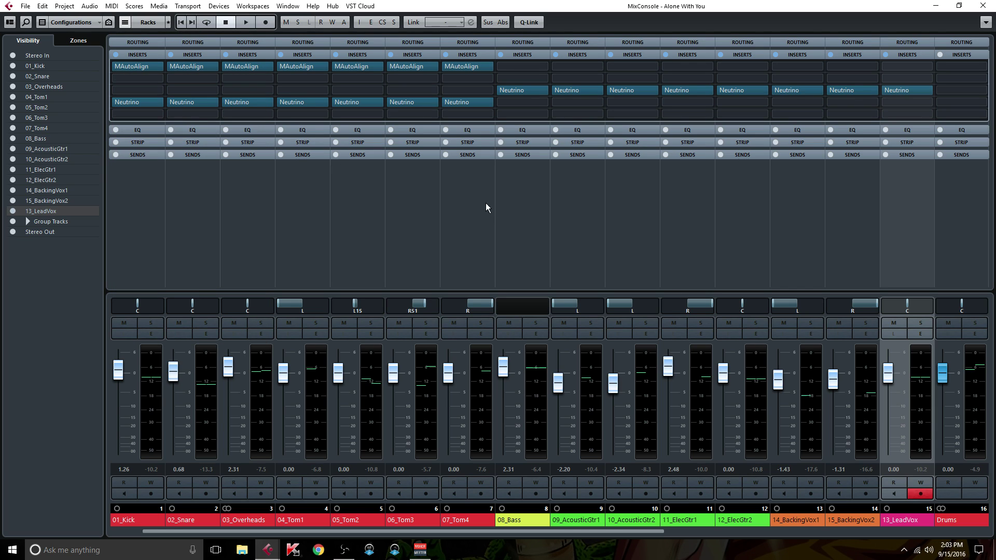
pyautogui.click(816, 280)
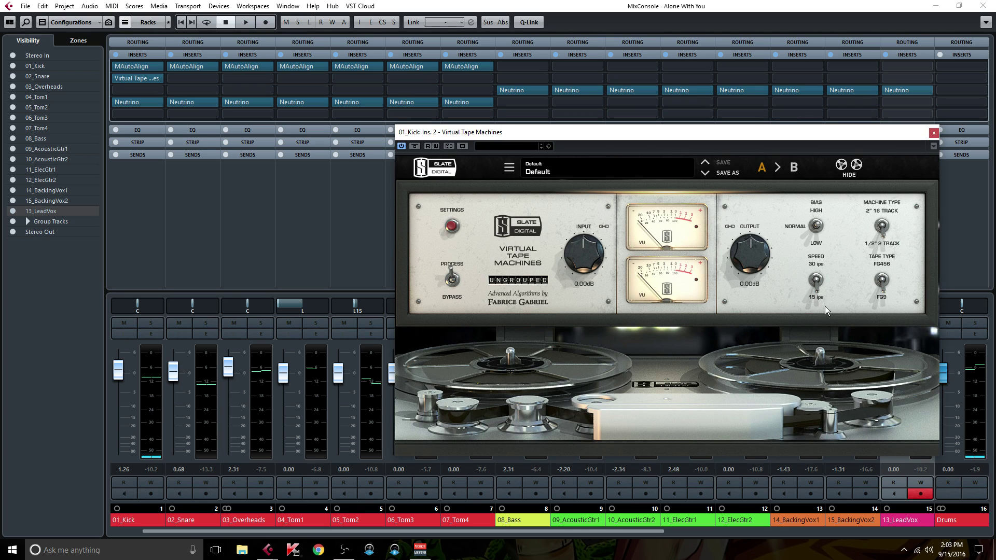
# - Switch the tape type and machine type of Virtual Tape Machines on 01_Kick, and close the plug-in window
pyautogui.click(882, 280)
pyautogui.click(884, 228)
pyautogui.click(933, 133)
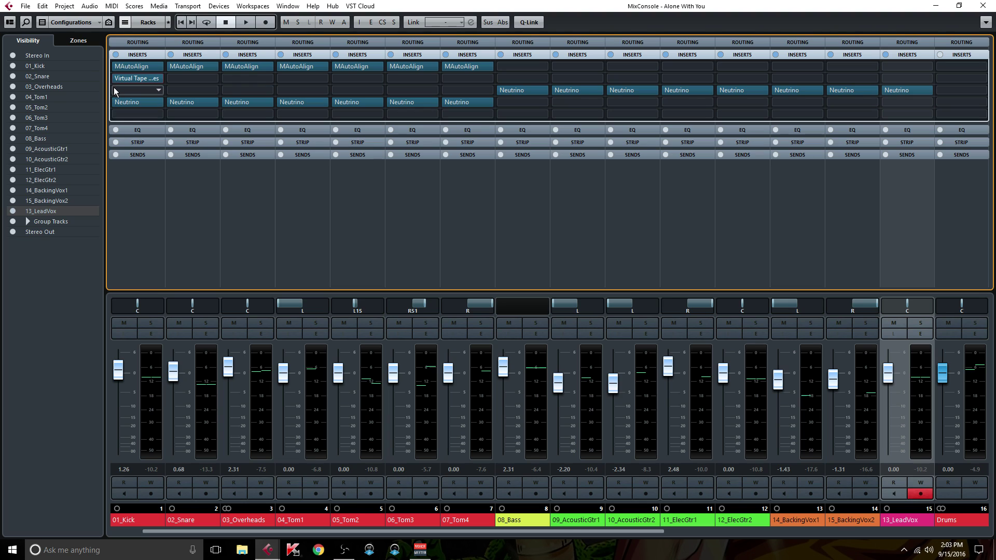
# - Copy Virtual Tape Machines from 01_Kick to the second insert of the other drum channels and the first insert of 08_Bass through 13_LeadVox
pyautogui.press('alt')
pyautogui.moveTo(128, 78); pyautogui.dragTo(400, 79)
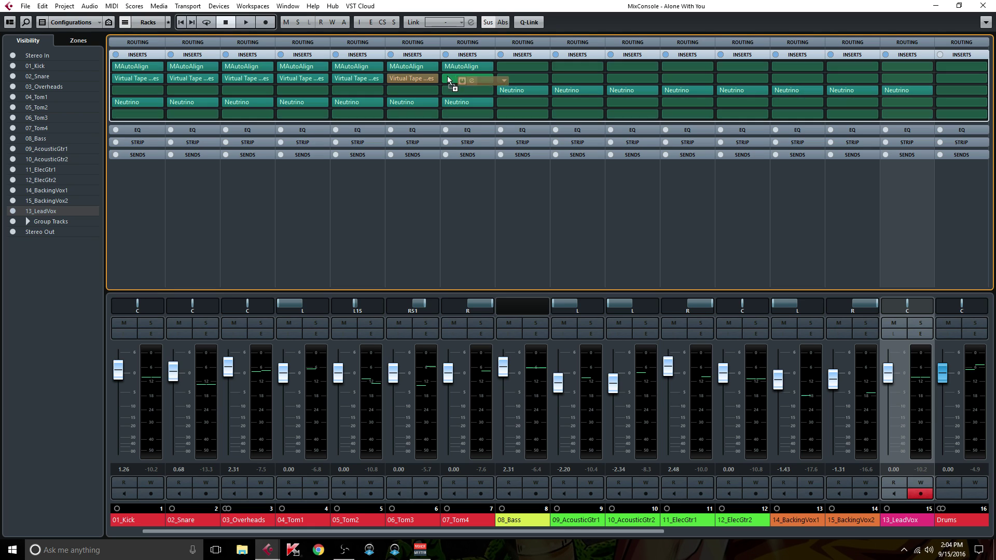
pyautogui.moveTo(475, 76); pyautogui.dragTo(892, 67)
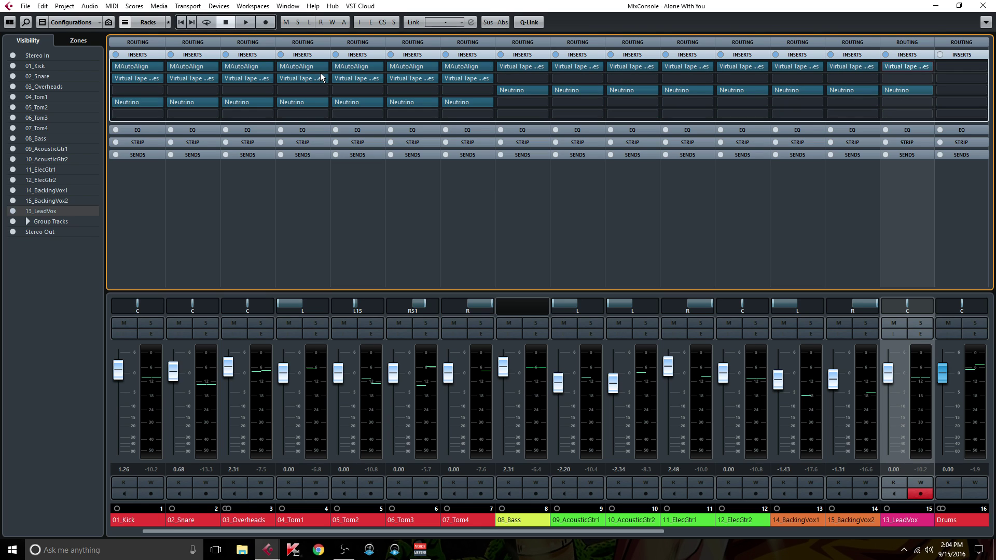
# - Find Slate Digital's Virtual Mix Rack with the search term vmr and load it into the third insert slot of 01_Kick
pyautogui.click(147, 92)
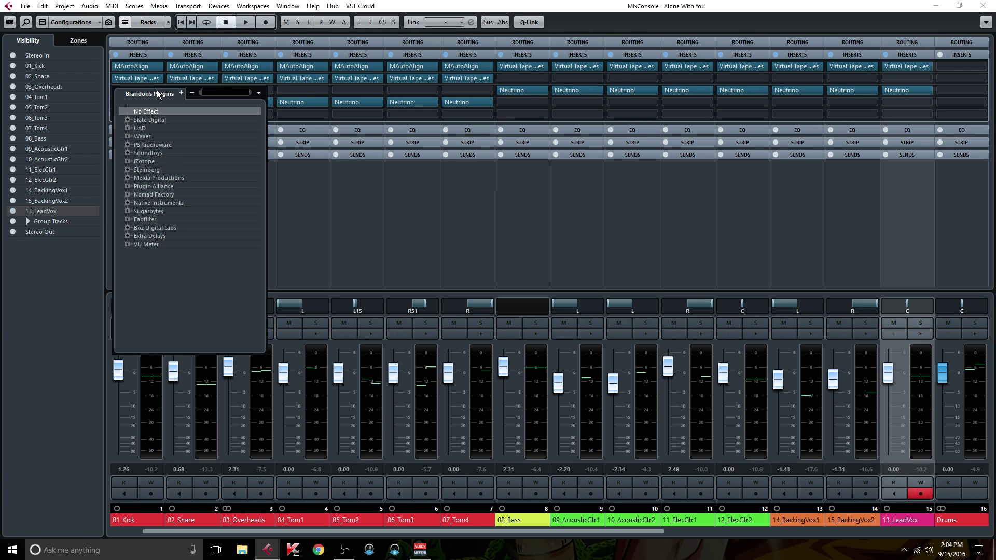
pyautogui.write('vcc')
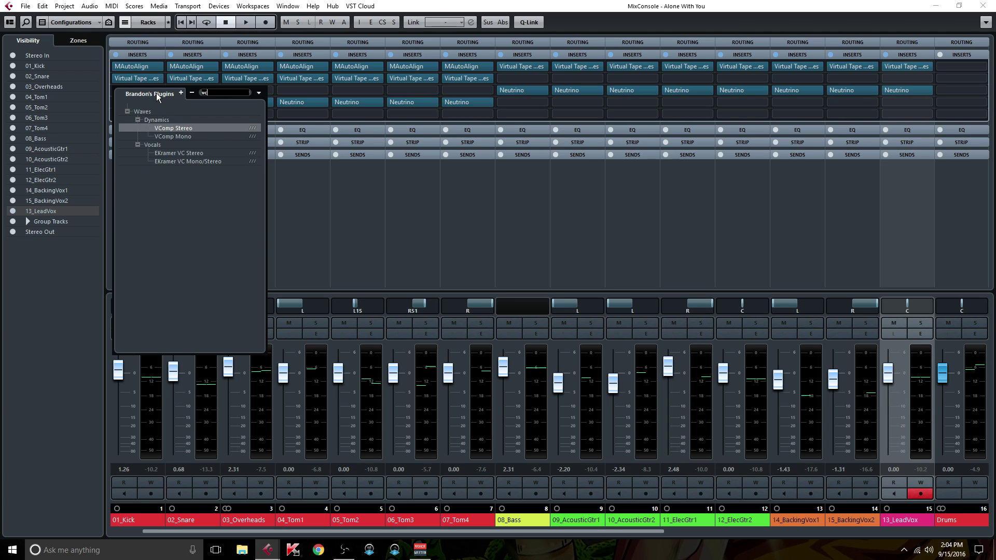
pyautogui.press('BackSpace')
pyautogui.press('BackSpace')
pyautogui.write('mr')
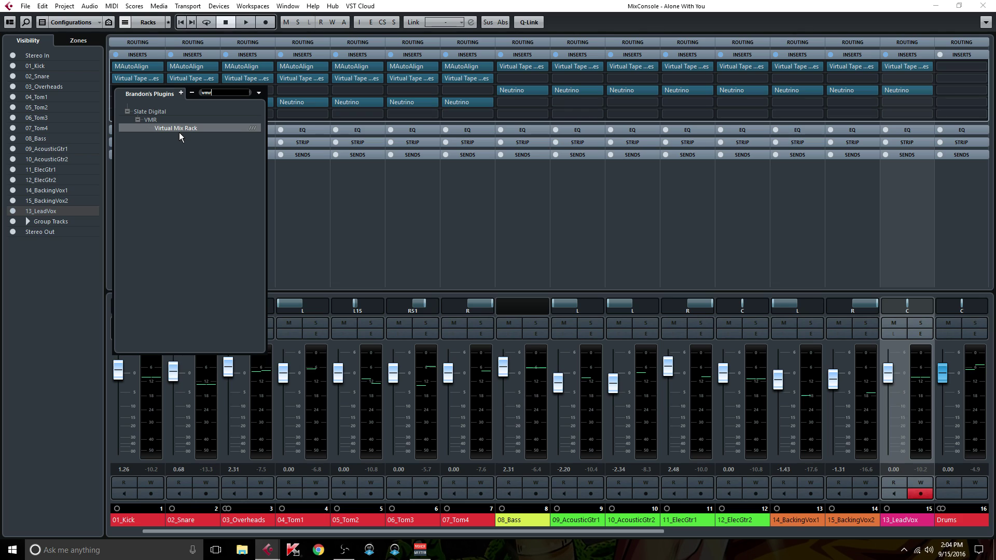
pyautogui.click(181, 128)
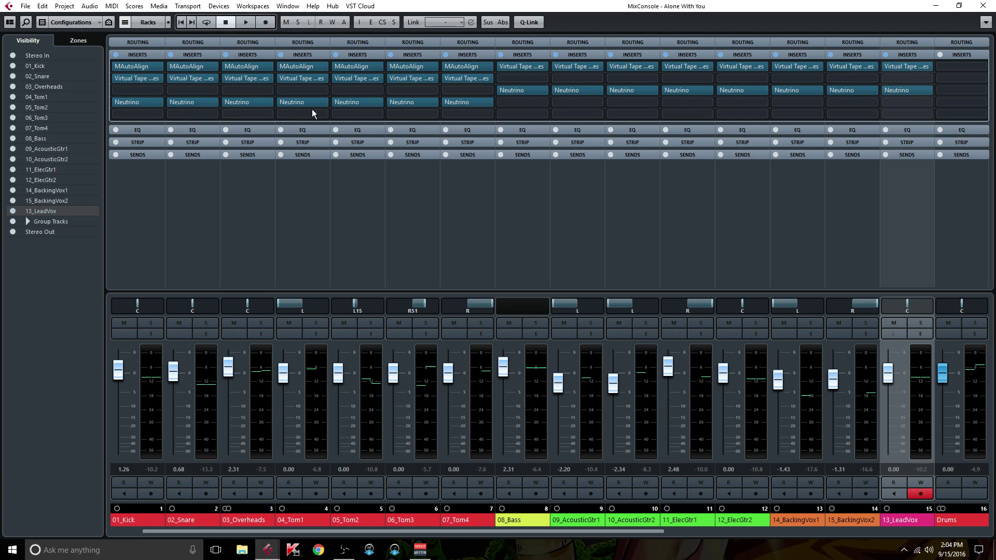
# - Add a VCC Channel set to Brit N to 01_Kick's rack and copy the rack below Virtual Tape Machines on every track through 13_LeadVox
pyautogui.scroll(-5, 380, 356)
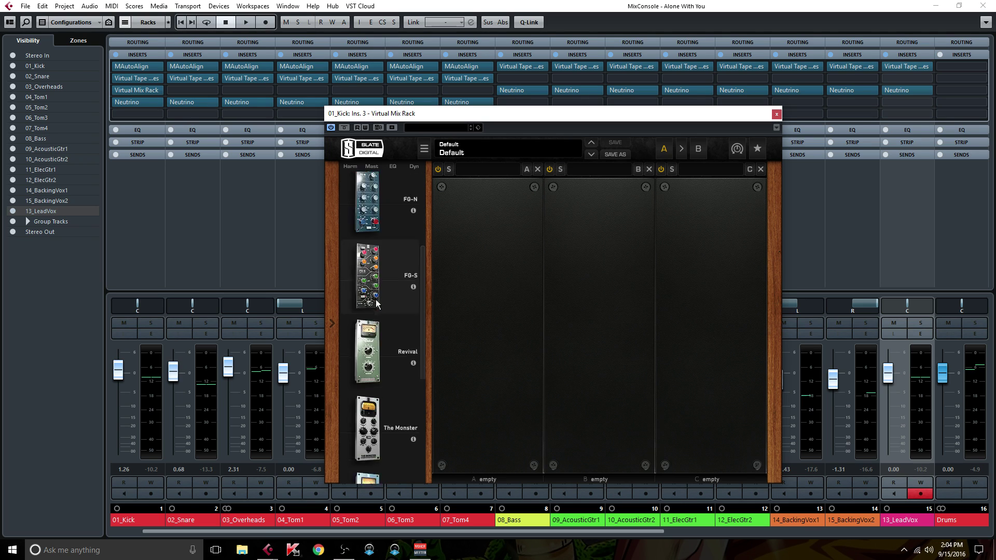
pyautogui.click(374, 374)
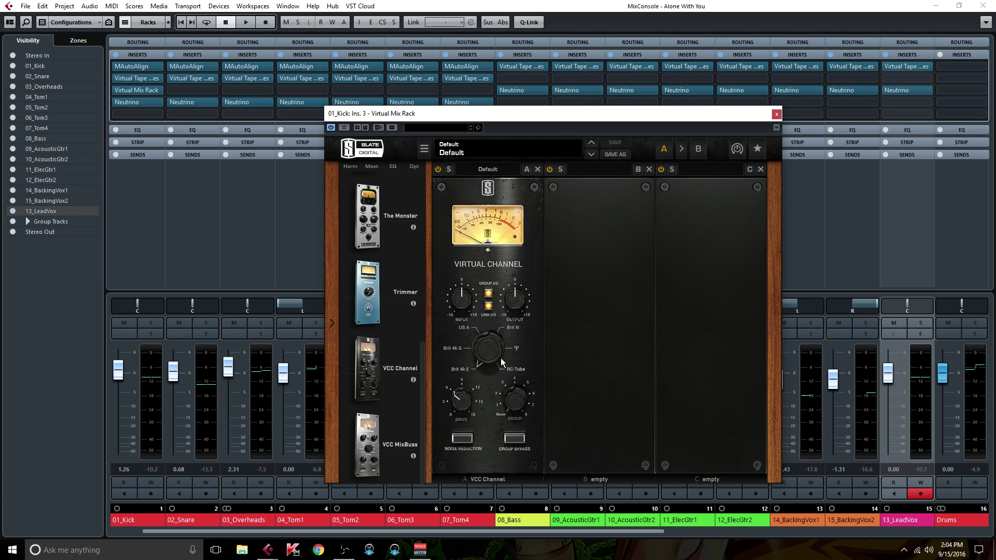
pyautogui.click(518, 328)
pyautogui.click(776, 114)
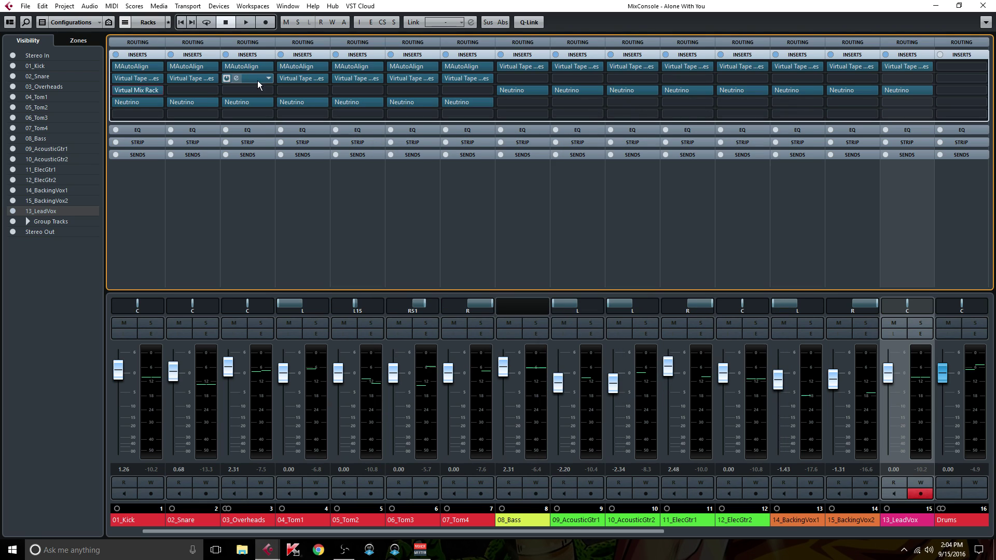
pyautogui.moveTo(148, 89); pyautogui.dragTo(894, 79)
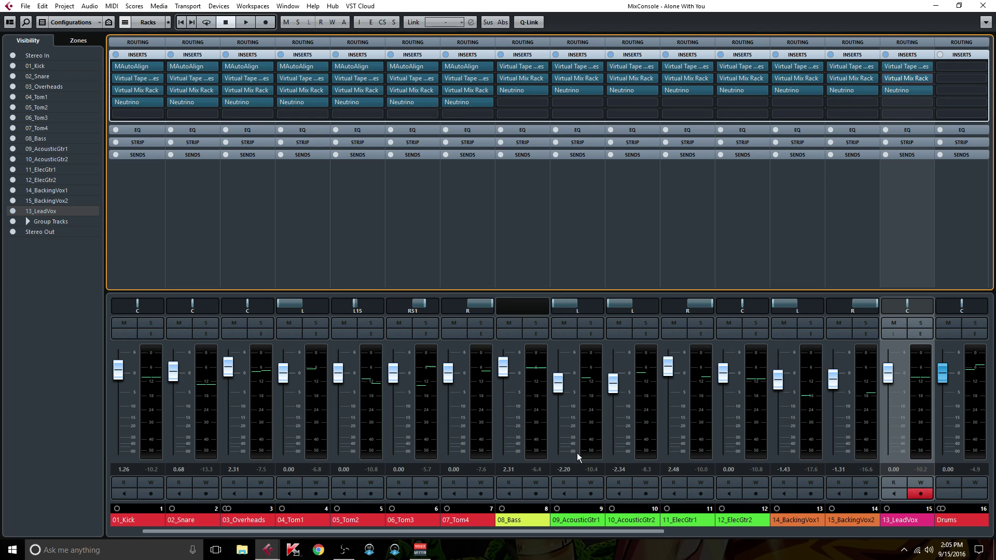
# - Copy Virtual Tape Machines from 13_LeadVox to the second insert slot of Stereo Out and close its window
pyautogui.moveTo(553, 526); pyautogui.dragTo(923, 537)
pyautogui.moveTo(363, 67); pyautogui.dragTo(959, 79)
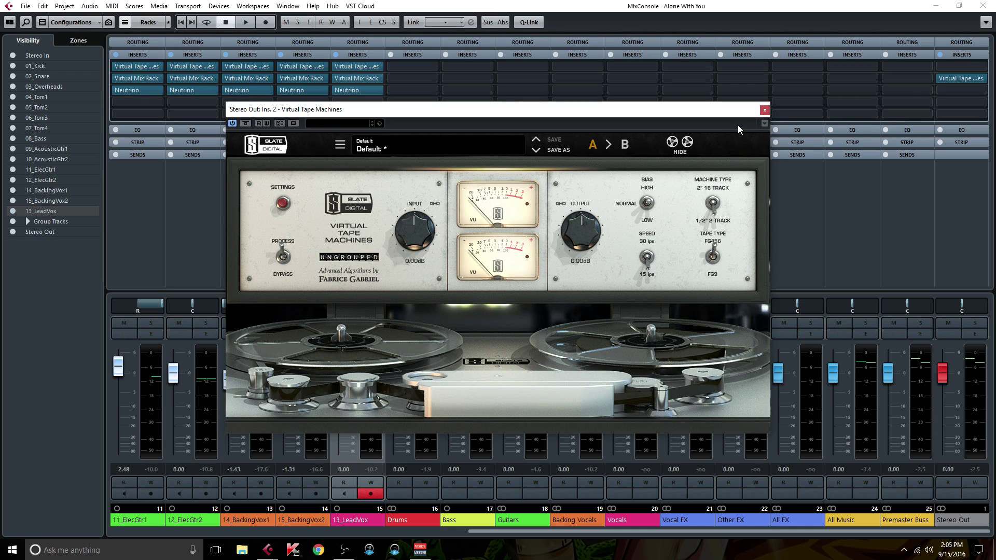
pyautogui.click(764, 110)
# - Copy Virtual Mix Rack from 13_LeadVox to Stereo Out's first insert, replace its VCC Channel with VCC MixBuss and choose the console model
pyautogui.moveTo(365, 77); pyautogui.dragTo(965, 66)
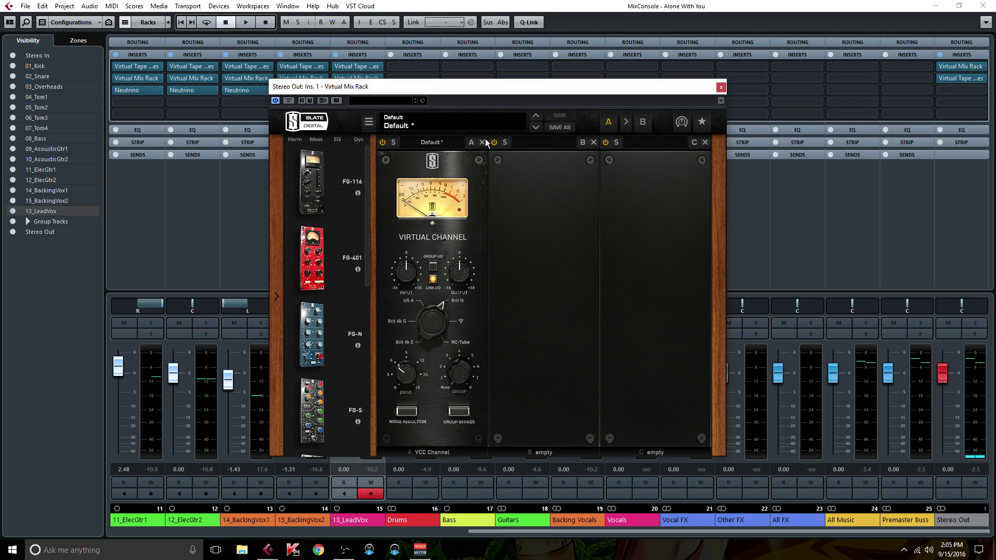
pyautogui.scroll(-10, 323, 323)
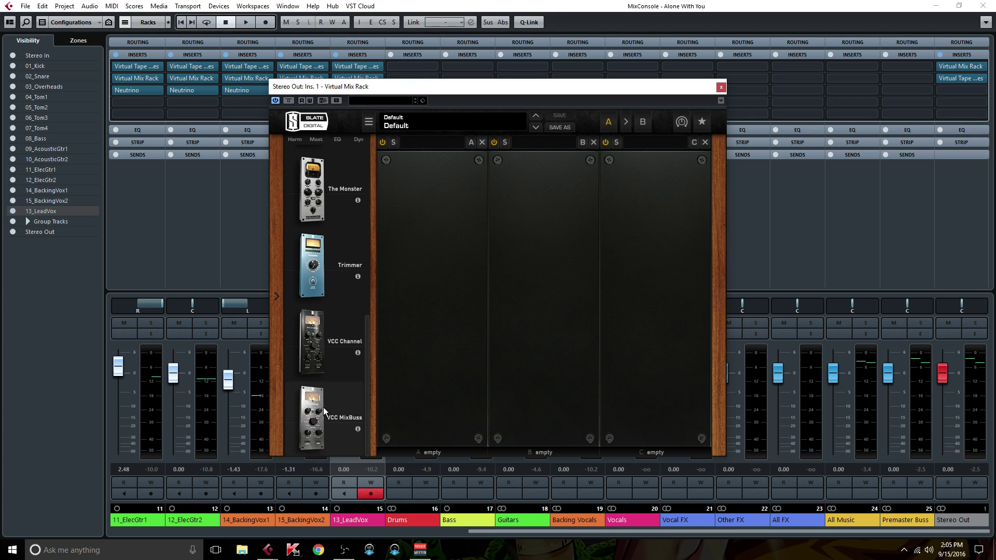
pyautogui.moveTo(323, 400); pyautogui.dragTo(415, 359)
pyautogui.click(456, 297)
pyautogui.click(721, 87)
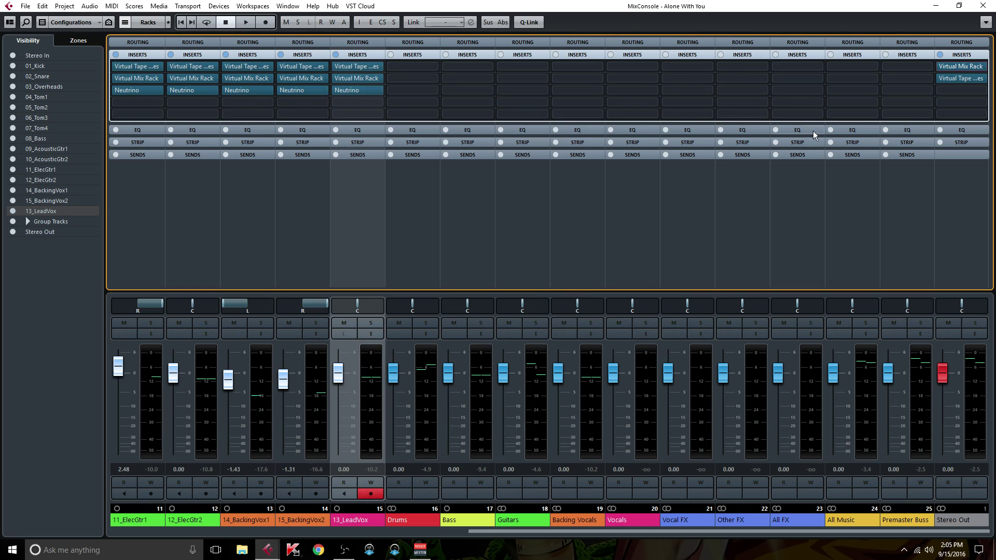
# - Load the UAD EMT 140 reverb into the first insert of Premaster Buss, raise its input filter and close its window
pyautogui.click(925, 67)
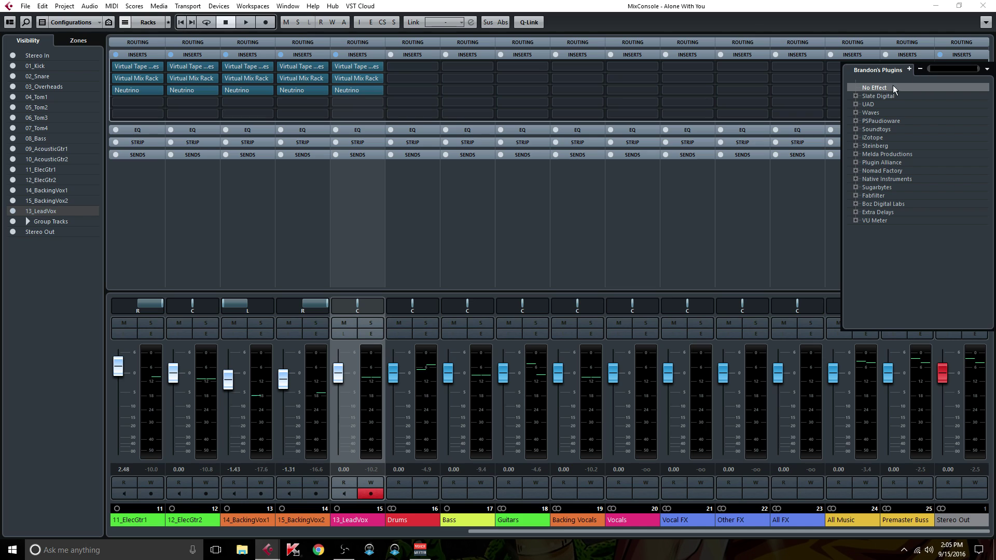
pyautogui.click(856, 104)
pyautogui.click(866, 129)
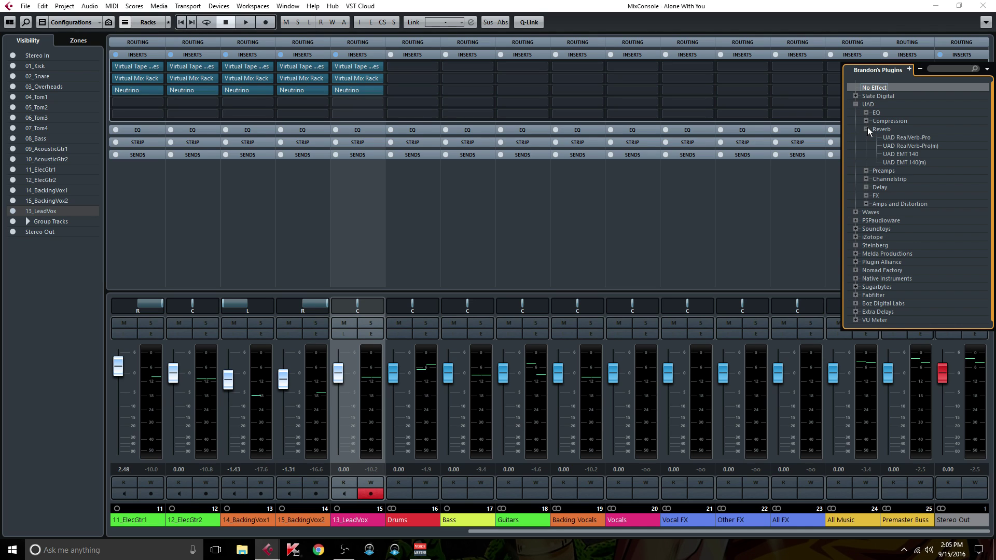
pyautogui.click(907, 154)
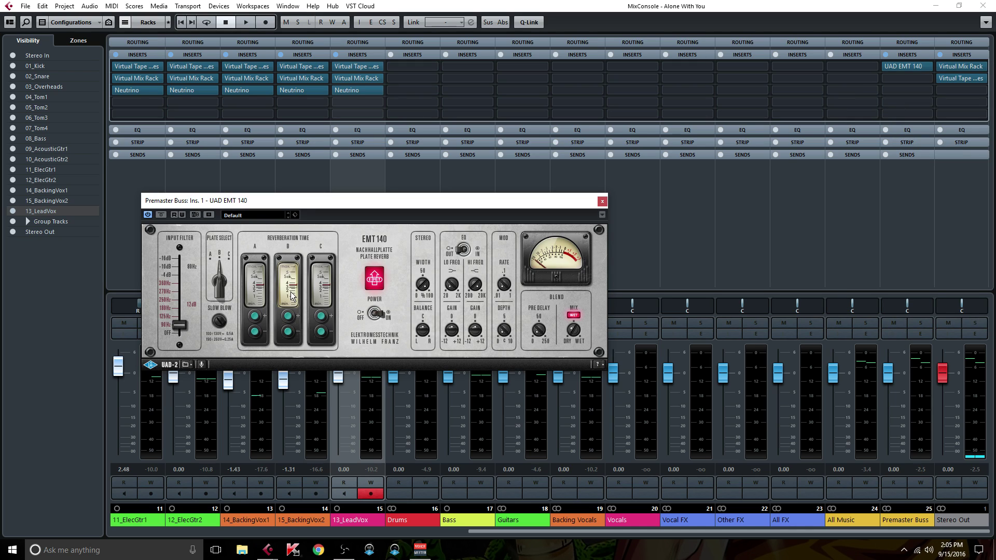
pyautogui.moveTo(179, 325); pyautogui.dragTo(181, 283)
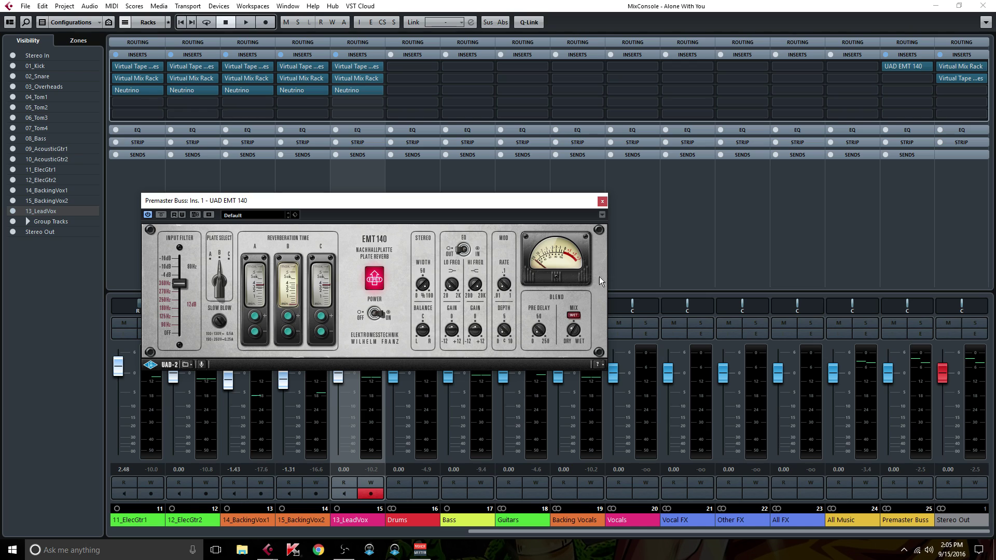
pyautogui.click(602, 202)
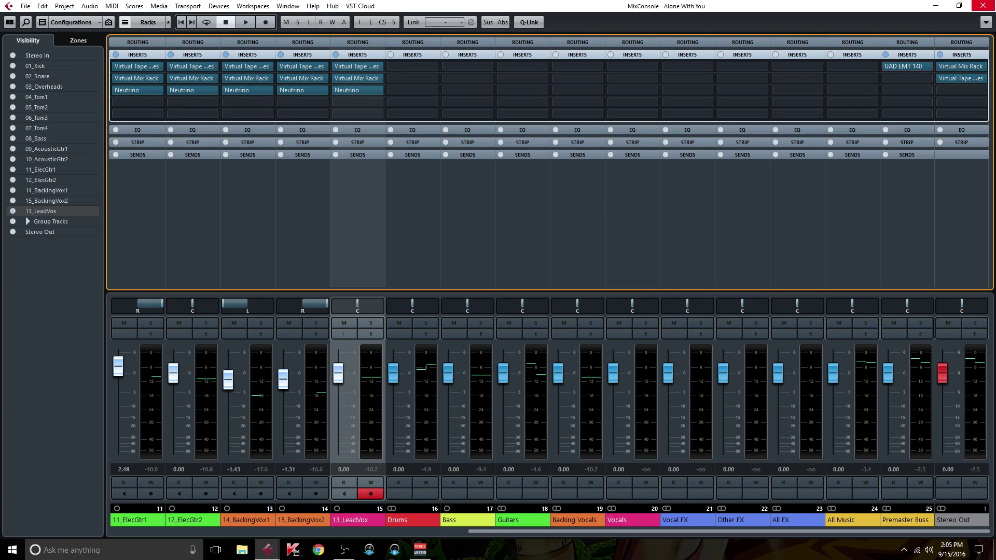
# - Open MAutoAlign on 03_Overheads over the project window, and run its analysis of the drum tracks during playback
pyautogui.click(484, 531)
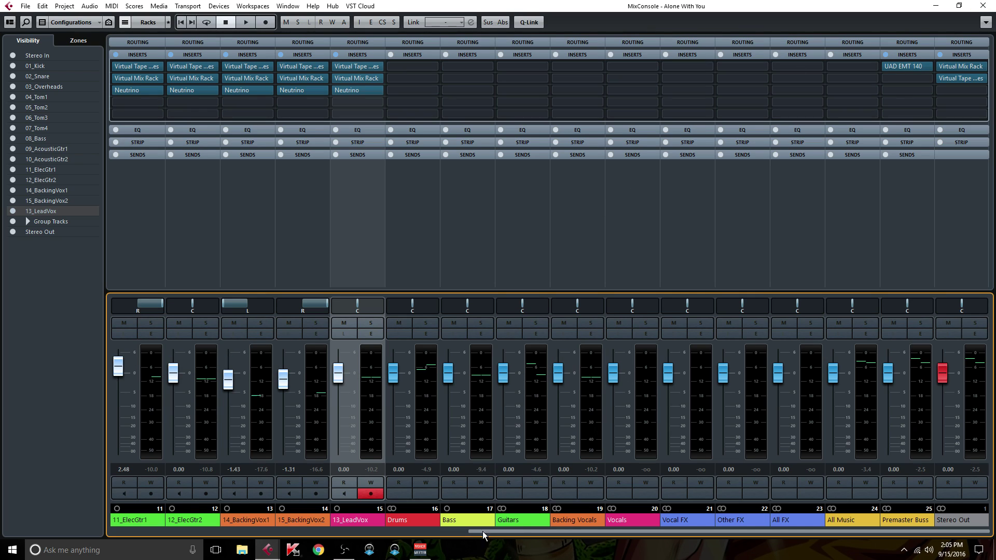
pyautogui.moveTo(471, 530); pyautogui.dragTo(121, 538)
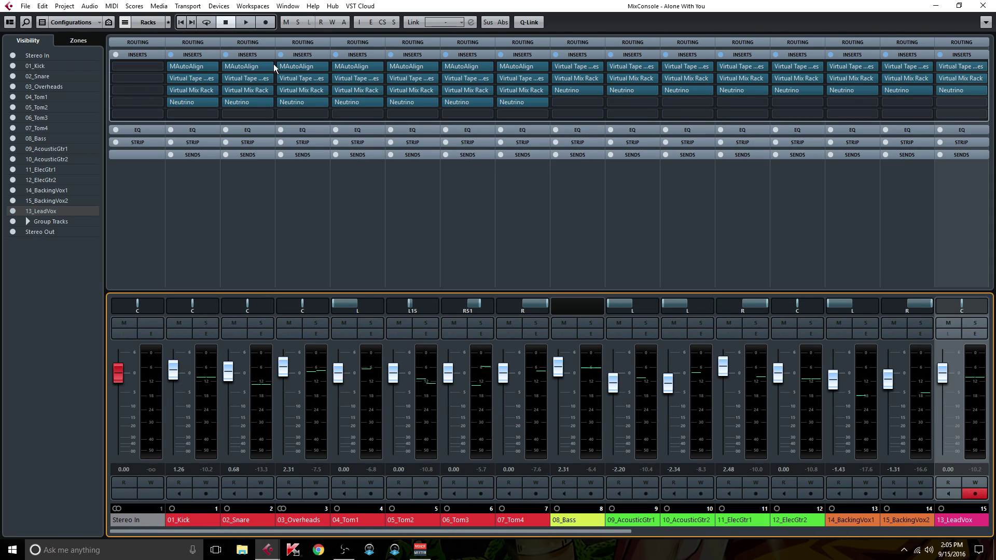
pyautogui.moveTo(342, 65)
pyautogui.click(306, 66)
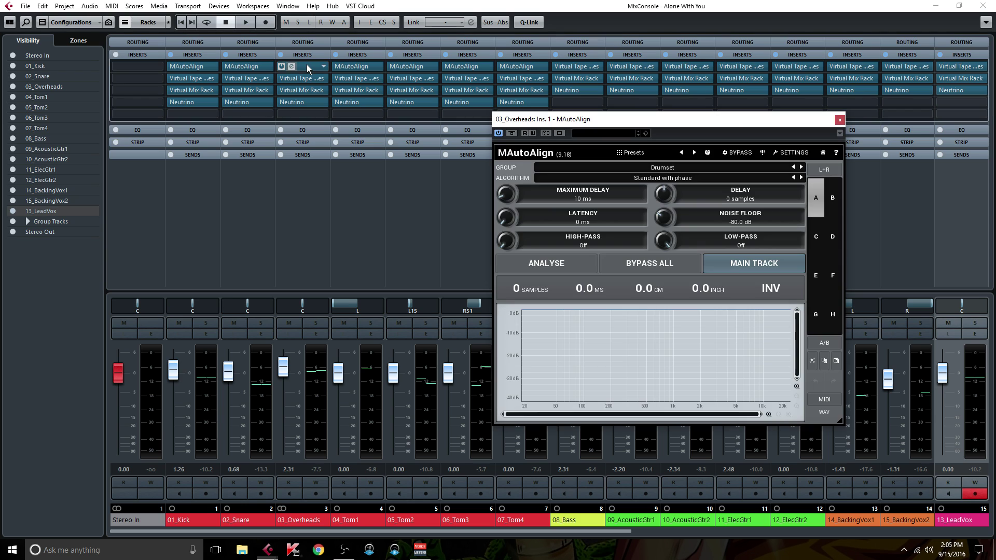
pyautogui.press('F3')
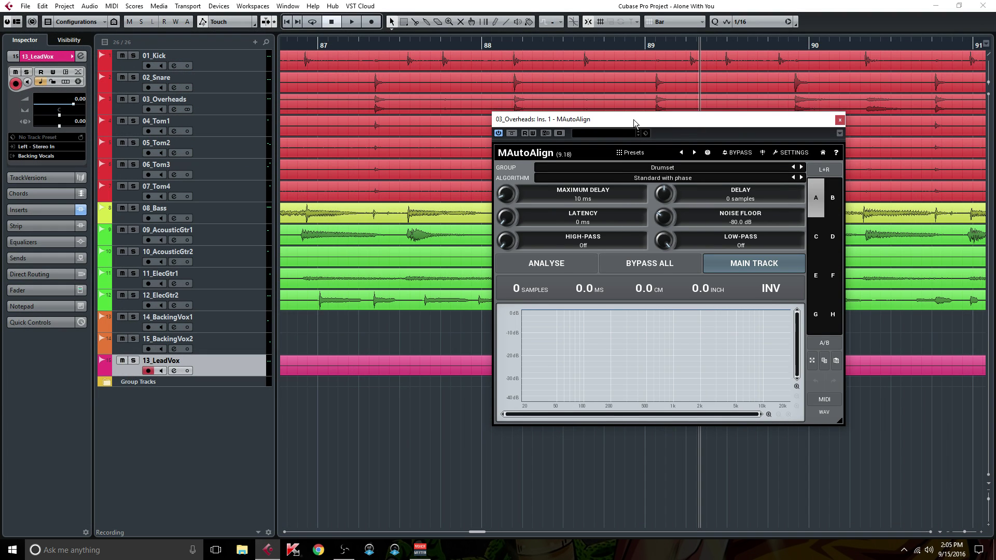
pyautogui.moveTo(634, 123); pyautogui.dragTo(533, 110)
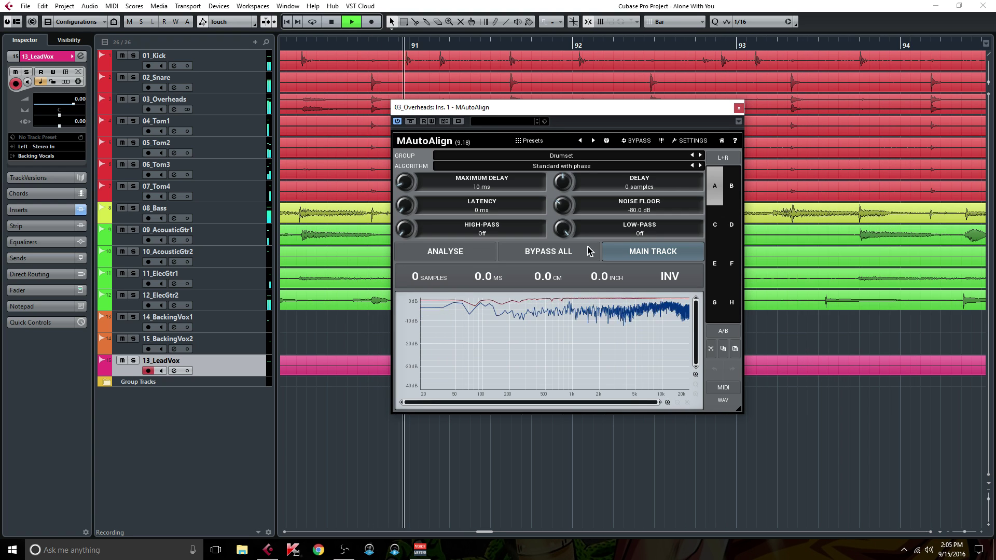
pyautogui.click(474, 254)
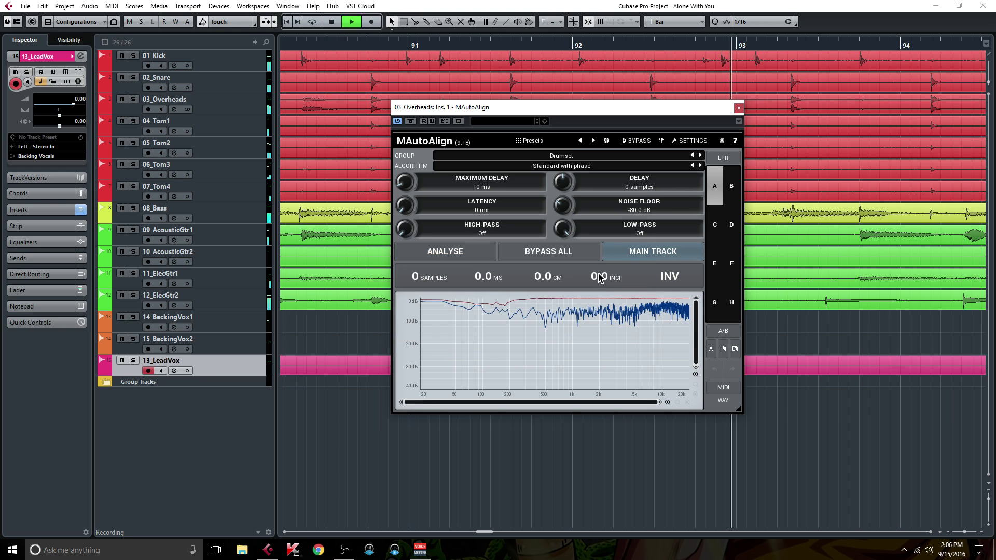
# - Compare the drums with MAutoAlign's Bypass All on and off, and close the plug-in window
pyautogui.click(559, 254)
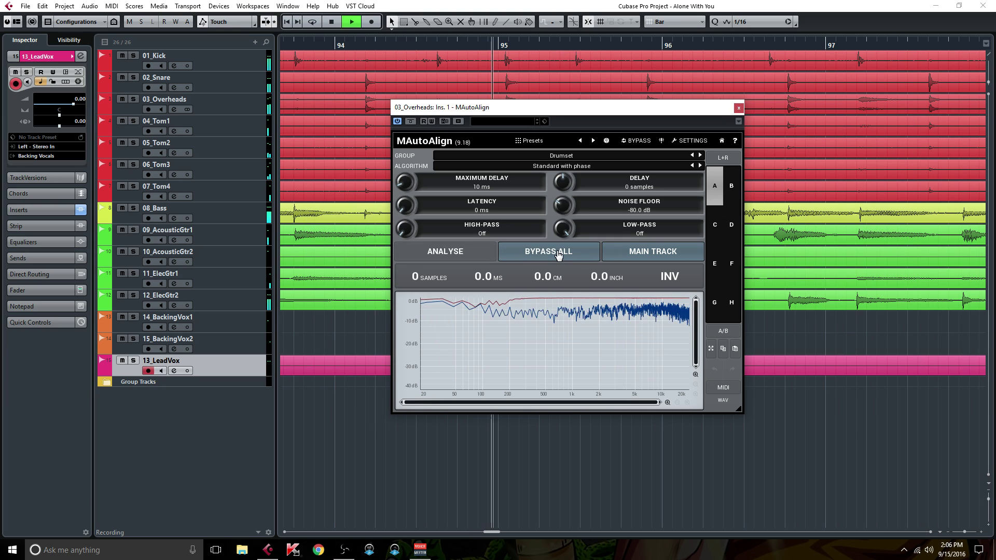
pyautogui.click(558, 254)
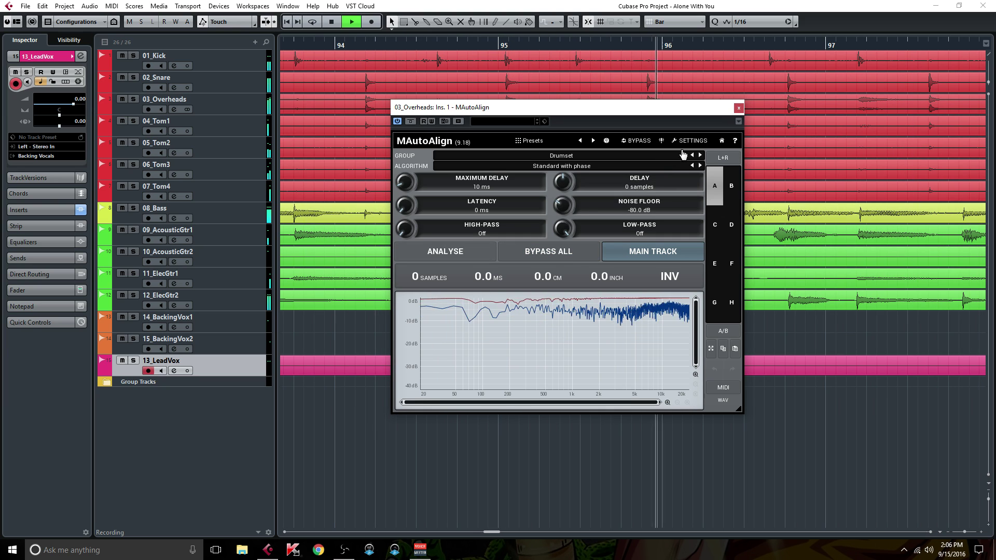
pyautogui.click(738, 108)
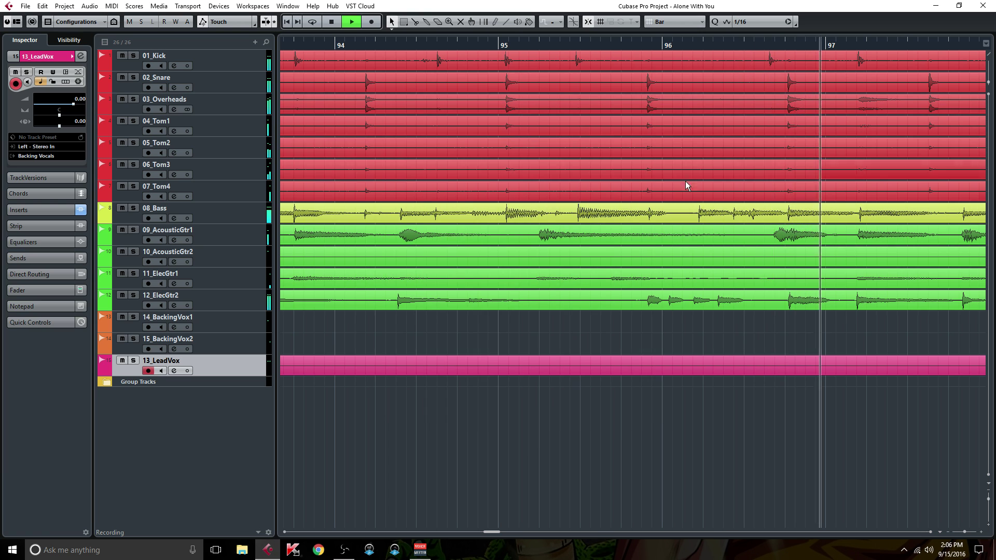
# - Return to the MixConsole and toggle the insert bypass on all channels during playback to compare the processed and unprocessed mix
pyautogui.press('F3')
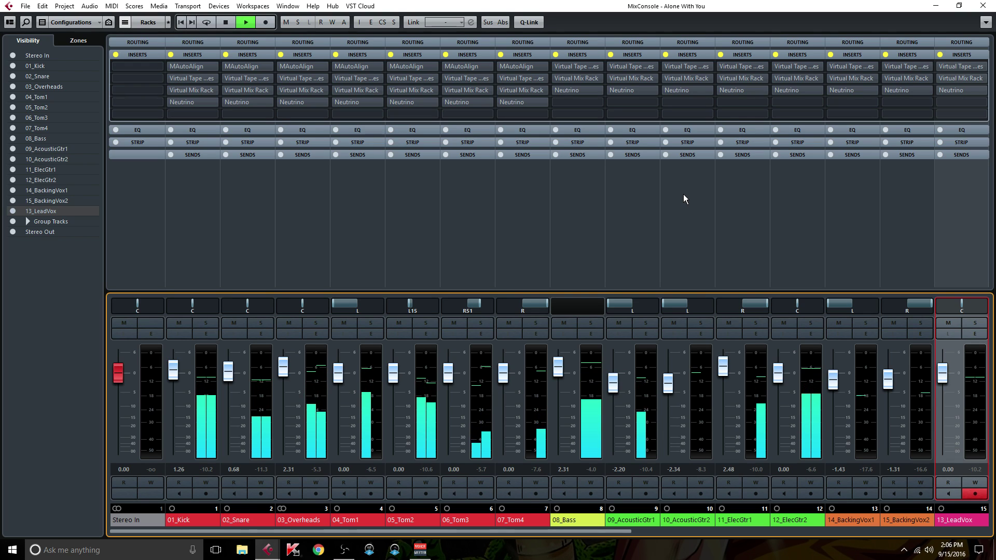
pyautogui.press('i')
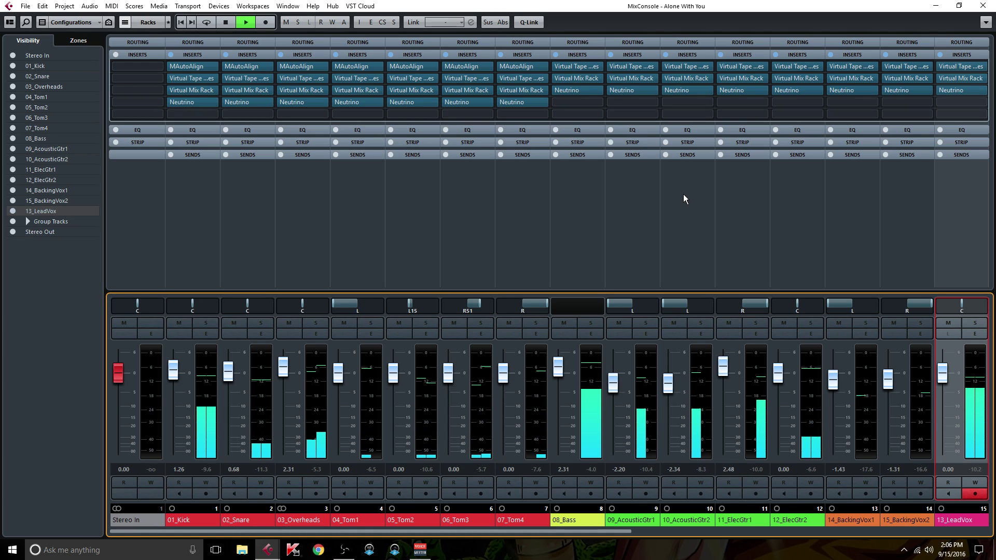
pyautogui.hotkey('ctrl', 'b')
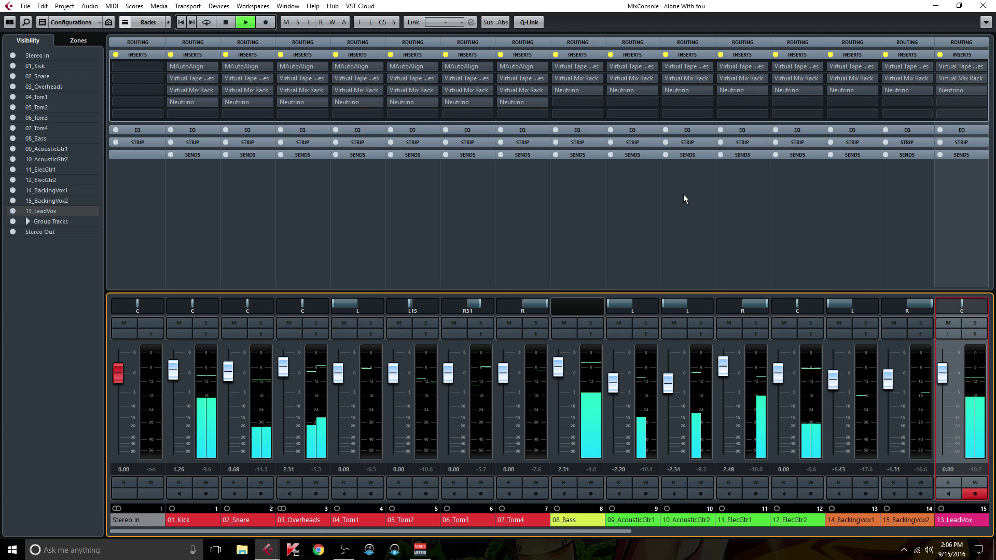
pyautogui.hotkey('ctrl', 'b')
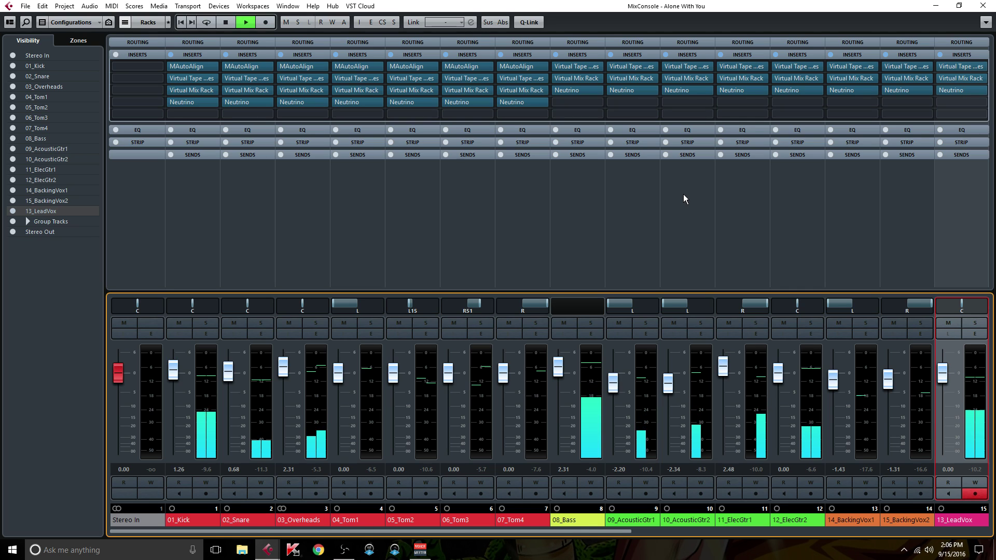
pyautogui.moveTo(569, 530); pyautogui.dragTo(671, 532)
pyautogui.press('b')
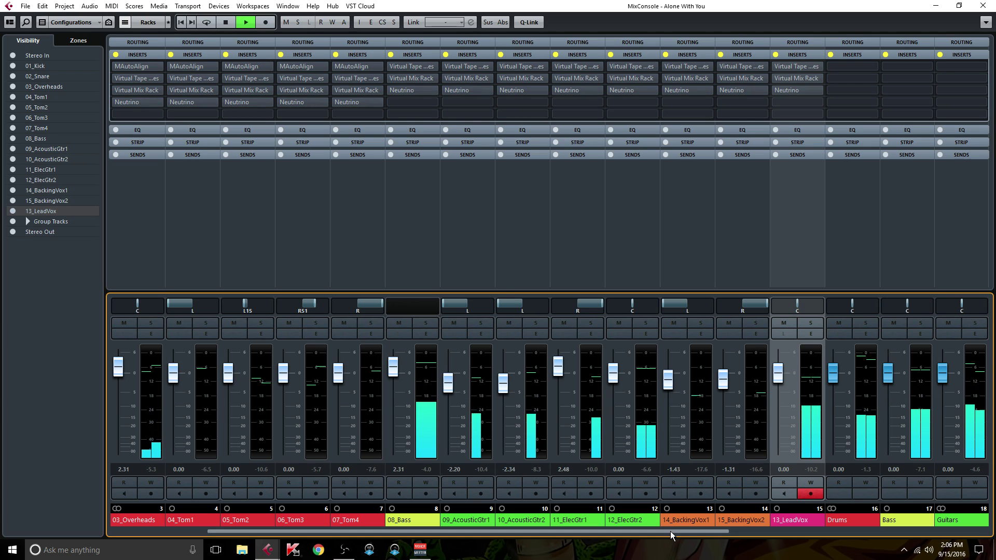
pyautogui.press('b')
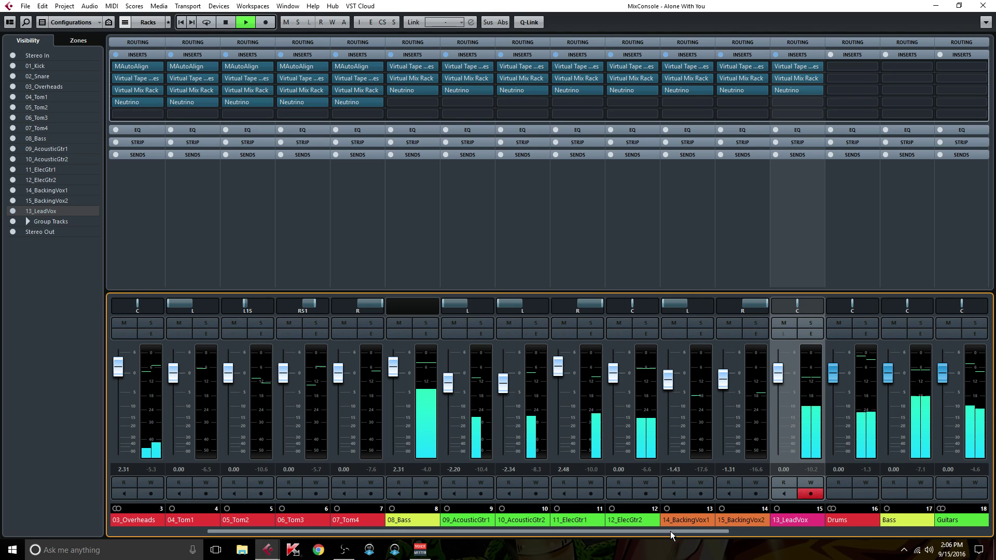
# - Keep switching the inserts of all channels between bypassed and active while the song plays, ending with them active, and stop playback
pyautogui.hotkey('ctrl', 'b')
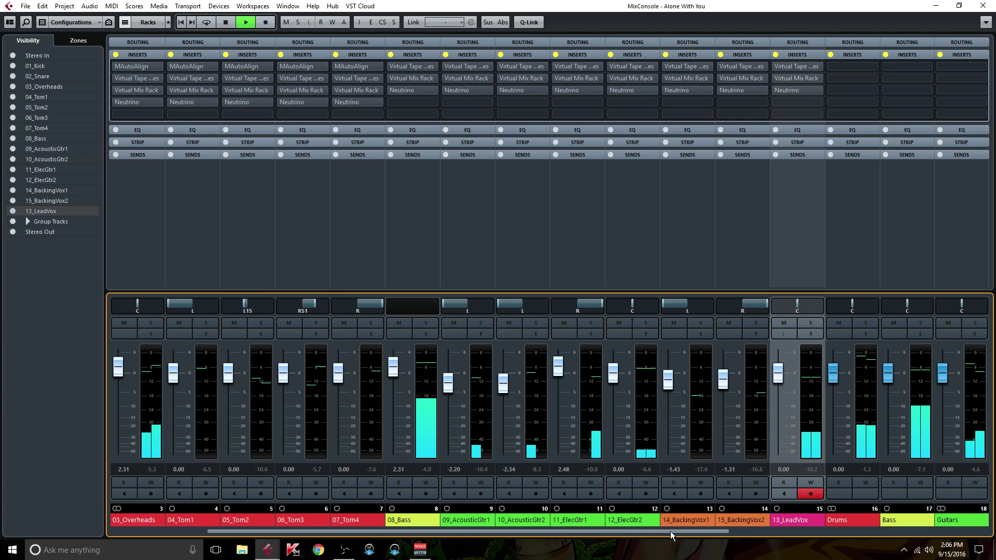
pyautogui.hotkey('ctrl', 'b')
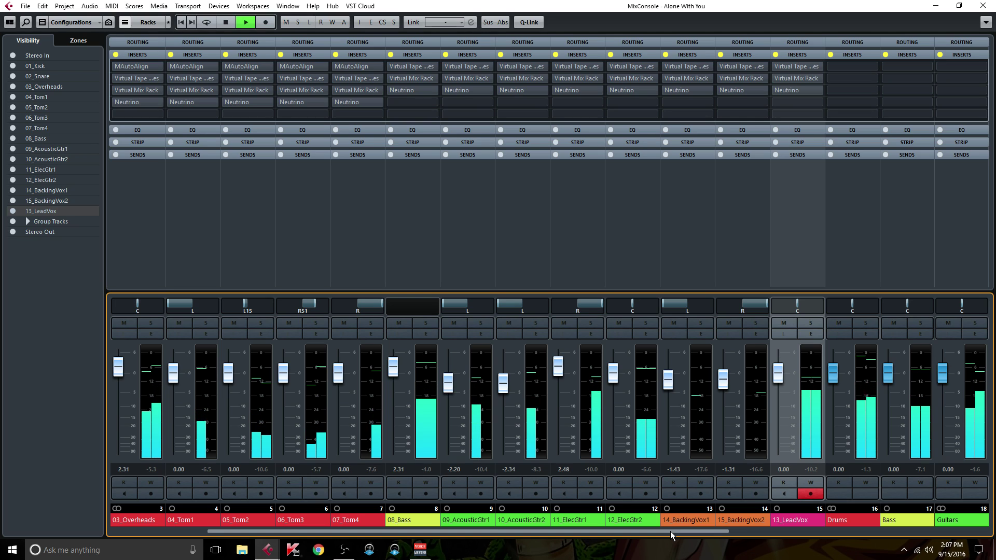
pyautogui.press('b')
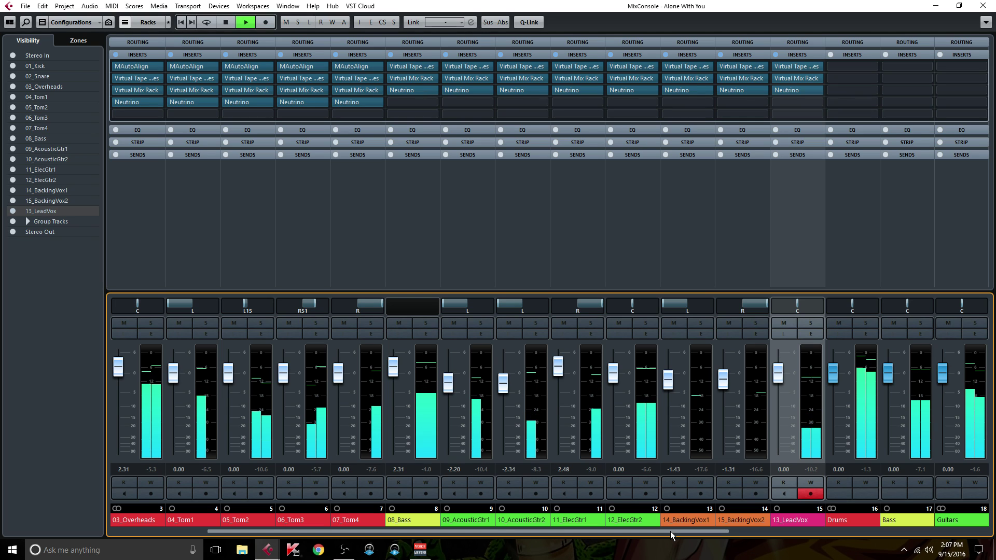
pyautogui.press('b')
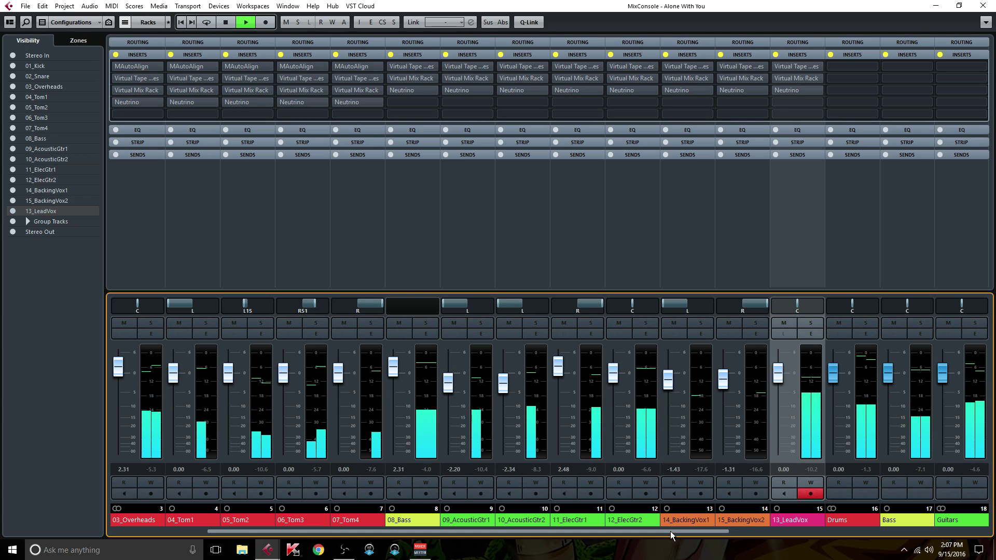
pyautogui.press('b')
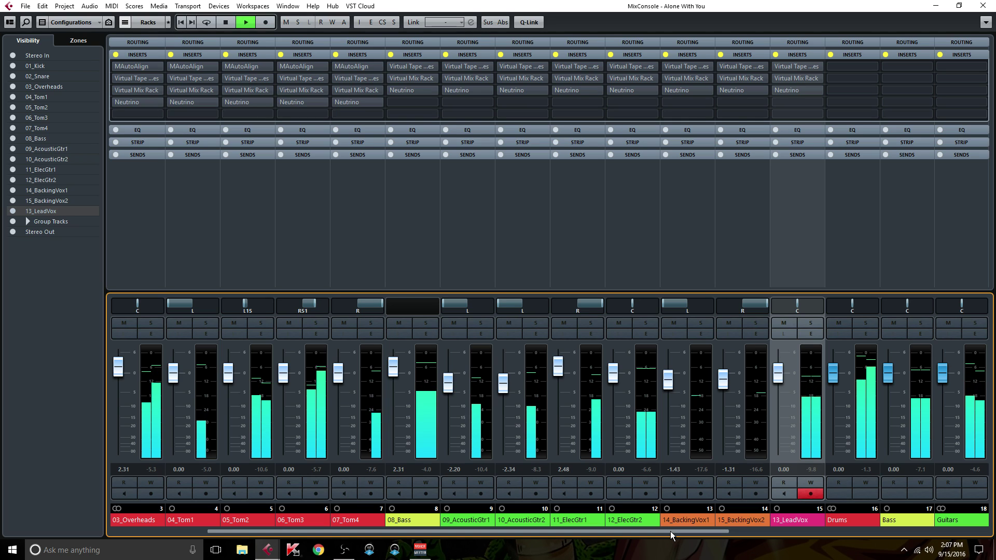
pyautogui.press('i')
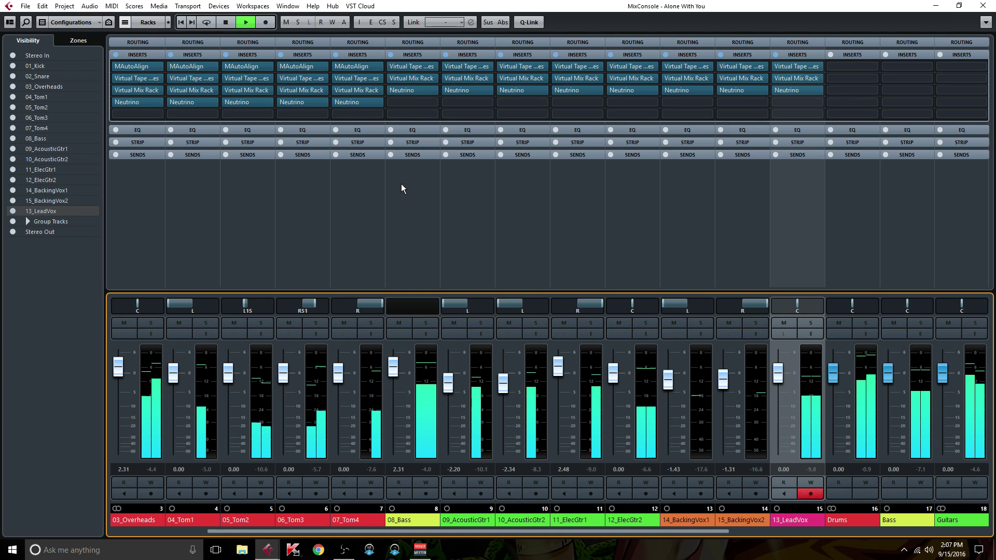
pyautogui.press('b')
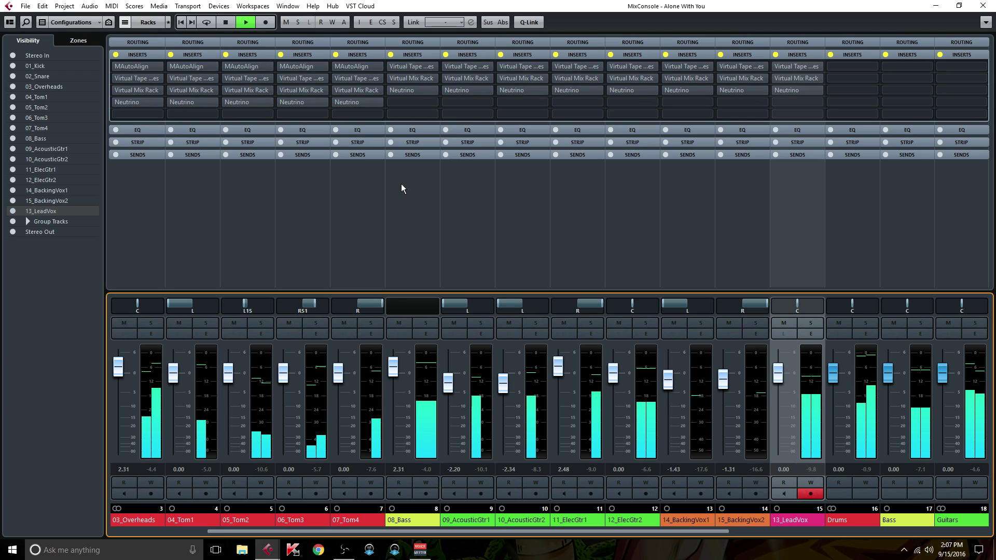
pyautogui.press('b')
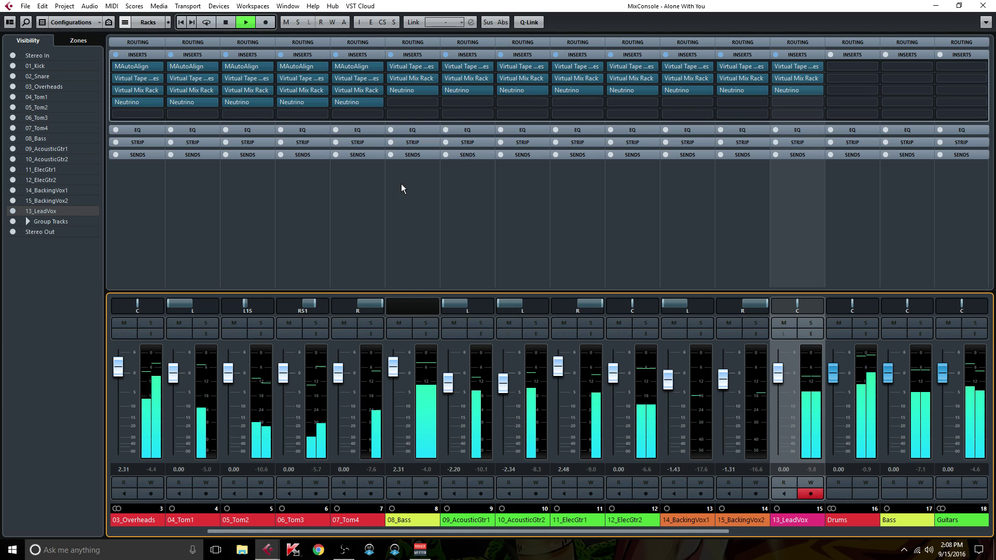
pyautogui.press('b')
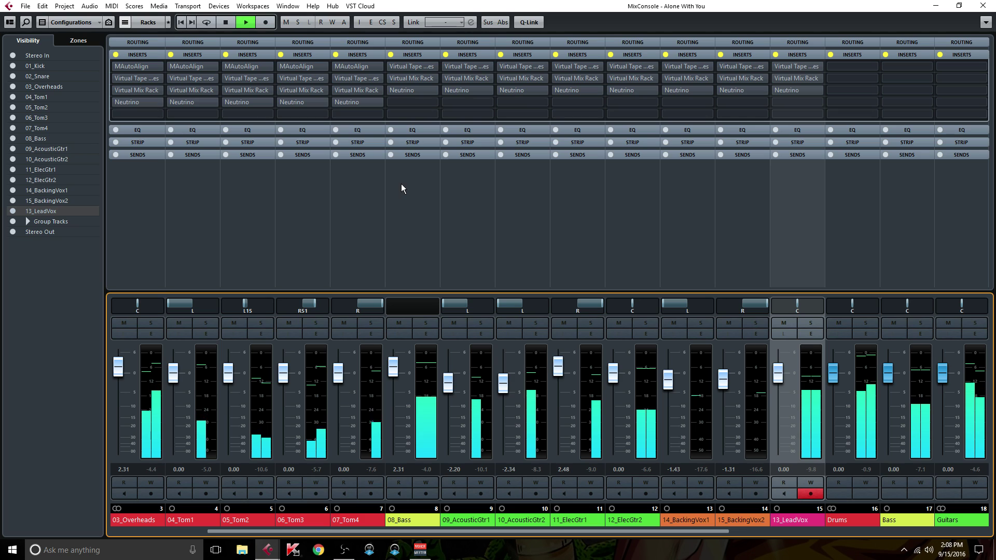
pyautogui.press('b')
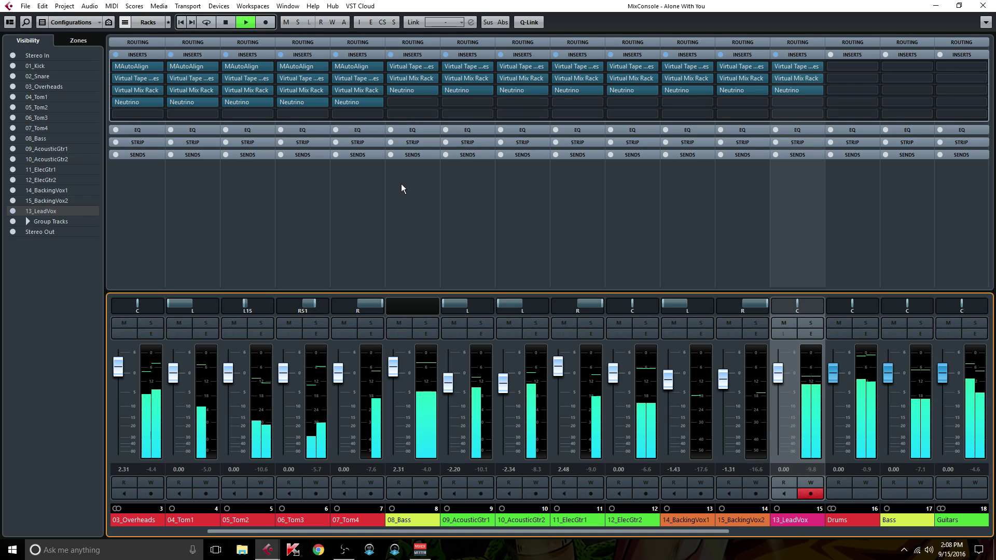
pyautogui.press('space')
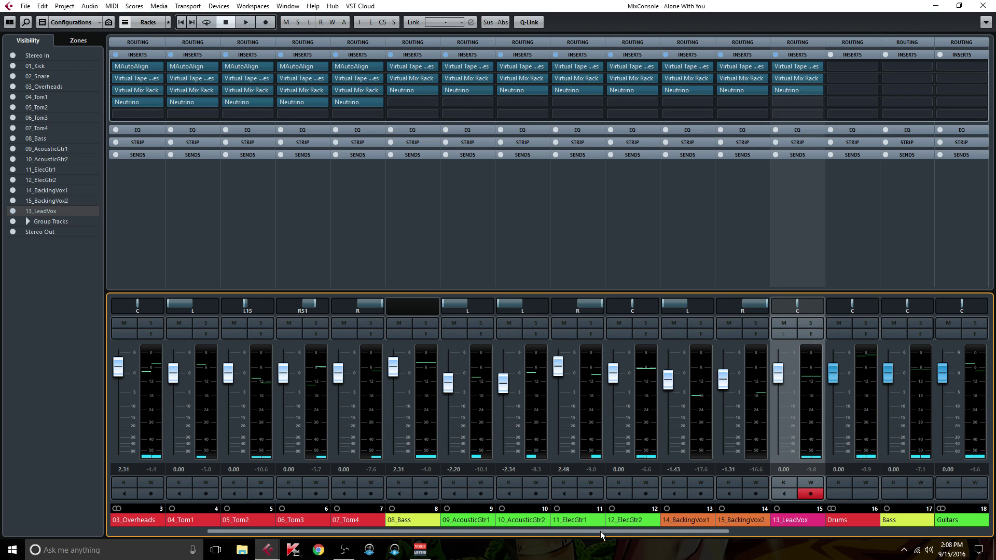
# - Open the UAD EMT 140 on Premaster Buss to review its reverb settings and close its window
pyautogui.moveTo(596, 532); pyautogui.dragTo(874, 551)
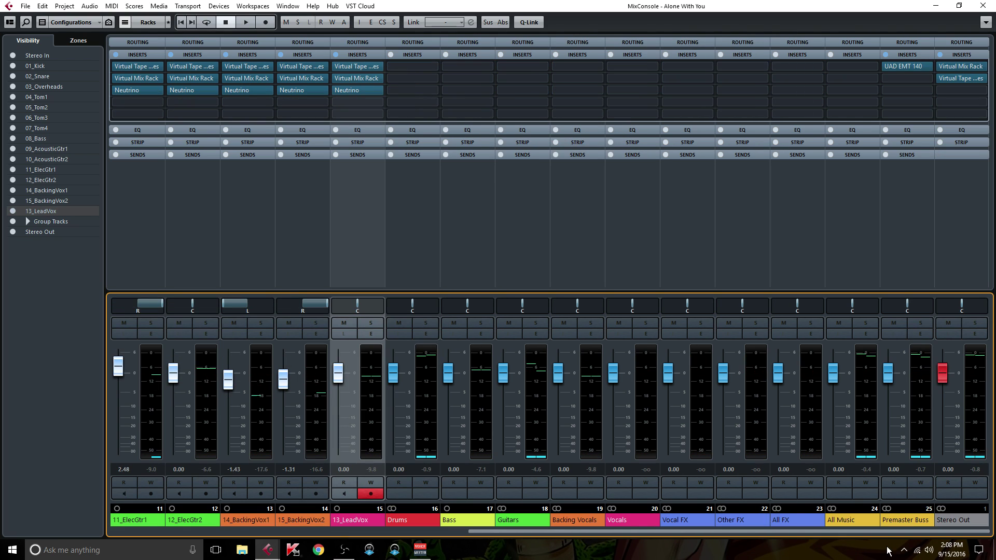
pyautogui.click(905, 65)
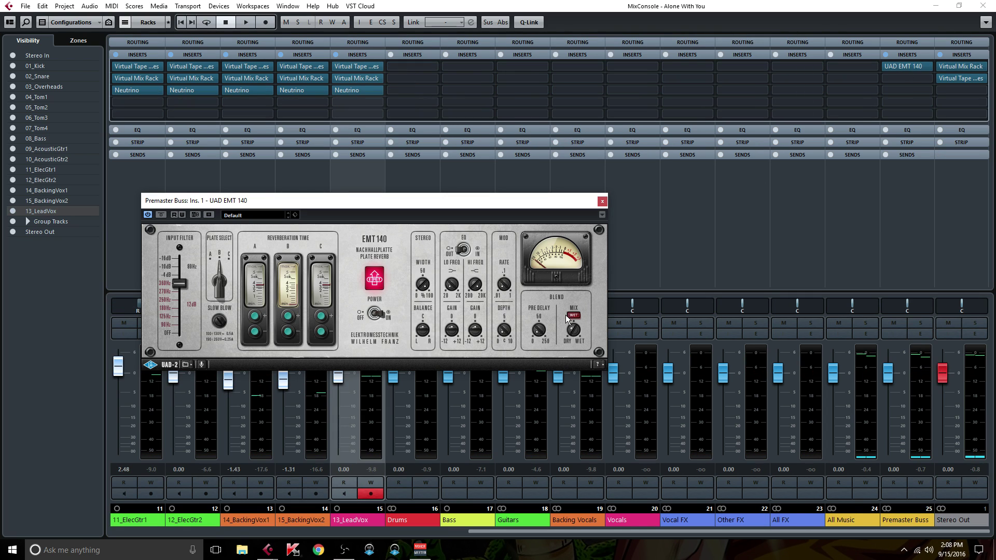
pyautogui.click(602, 202)
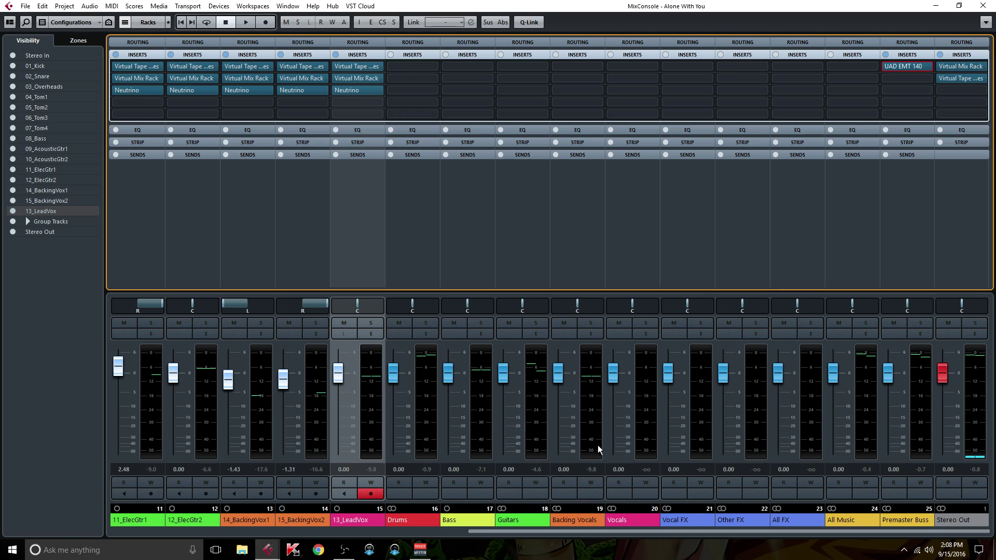
# - Open Neutrino on 13_LeadVox, examine its Voice mode and its Amount and Detail controls, and close it with the MixConsole in view
pyautogui.moveTo(536, 531); pyautogui.dragTo(482, 535)
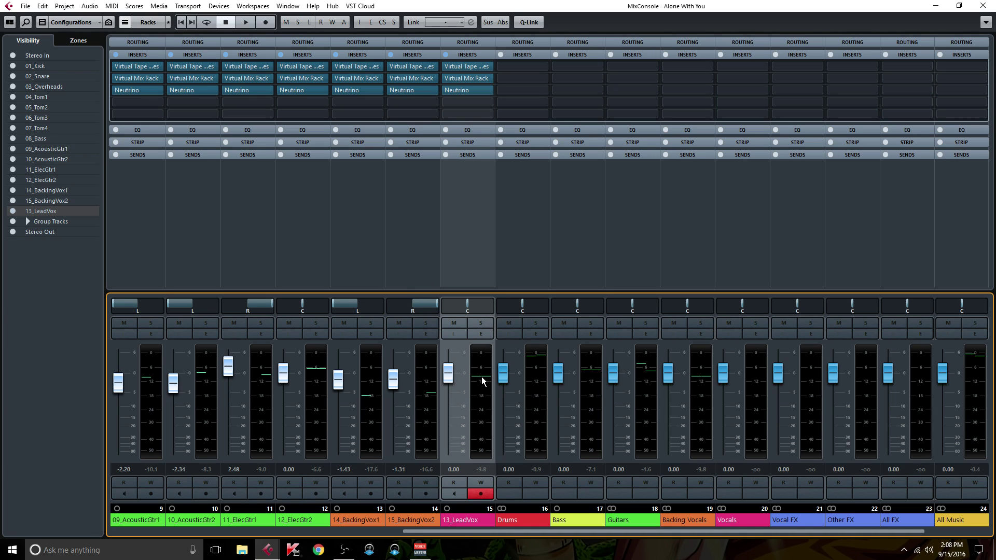
pyautogui.doubleClick(477, 91)
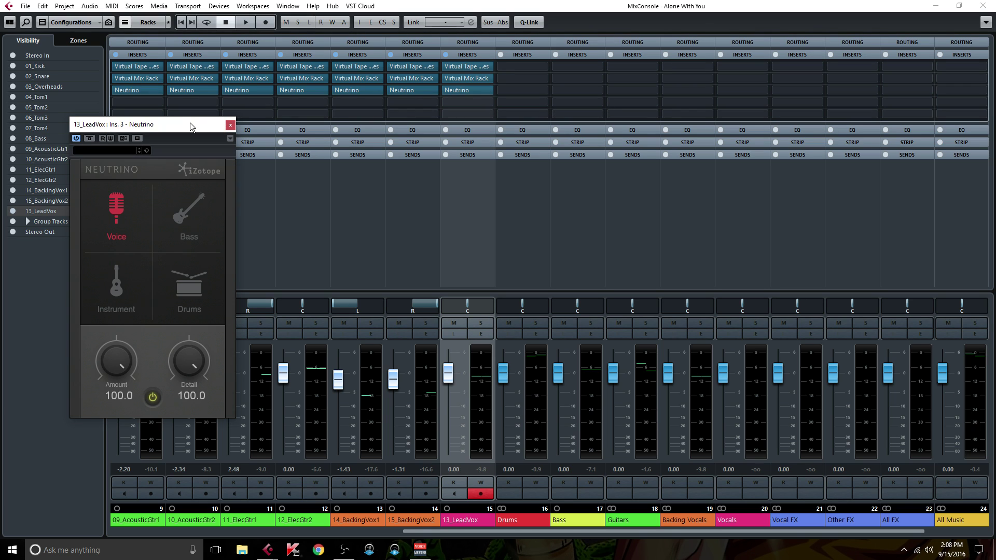
pyautogui.moveTo(191, 126); pyautogui.dragTo(652, 86)
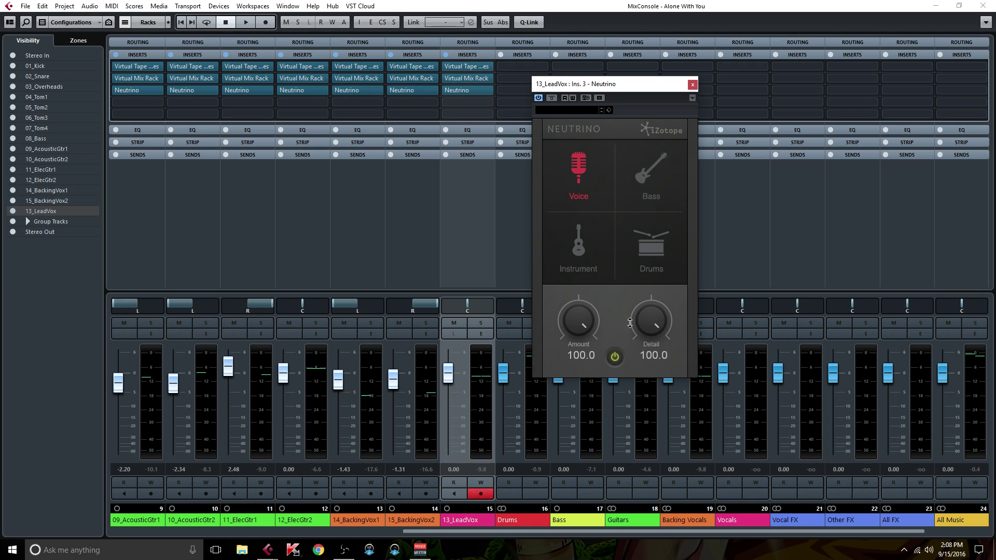
pyautogui.moveTo(581, 308); pyautogui.dragTo(592, 252)
pyautogui.moveTo(652, 311); pyautogui.dragTo(654, 277)
pyautogui.moveTo(643, 88); pyautogui.dragTo(609, 83)
pyautogui.click(986, 6)
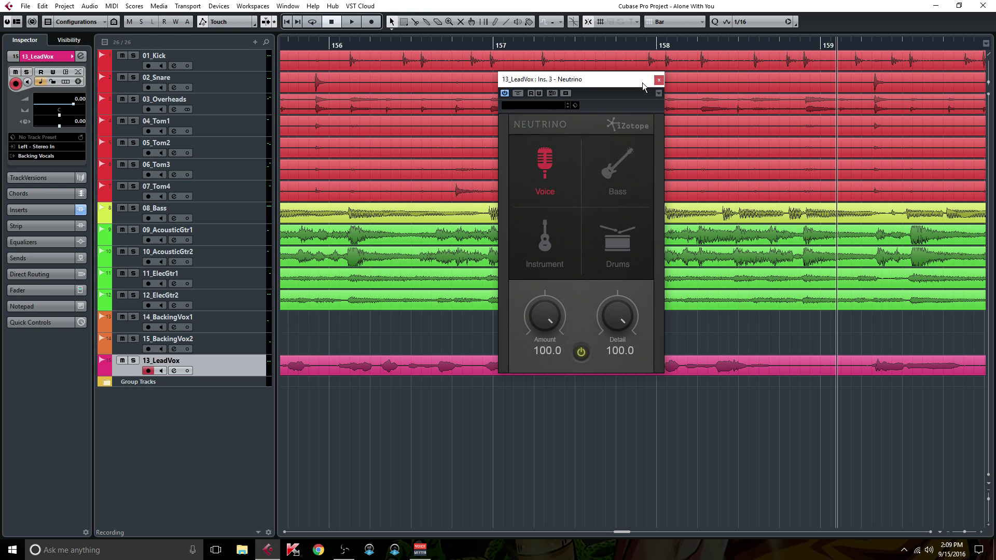
pyautogui.press('F3')
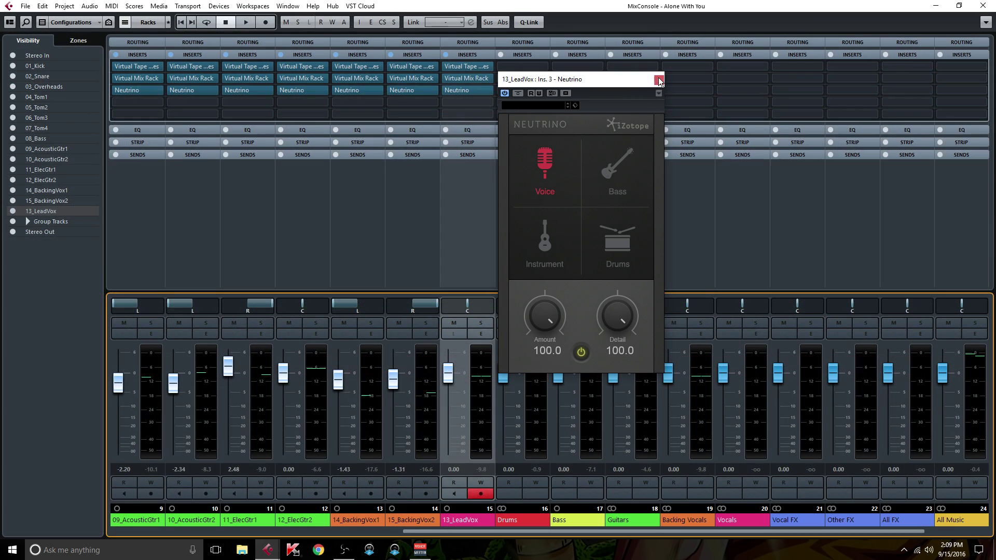
pyautogui.click(657, 79)
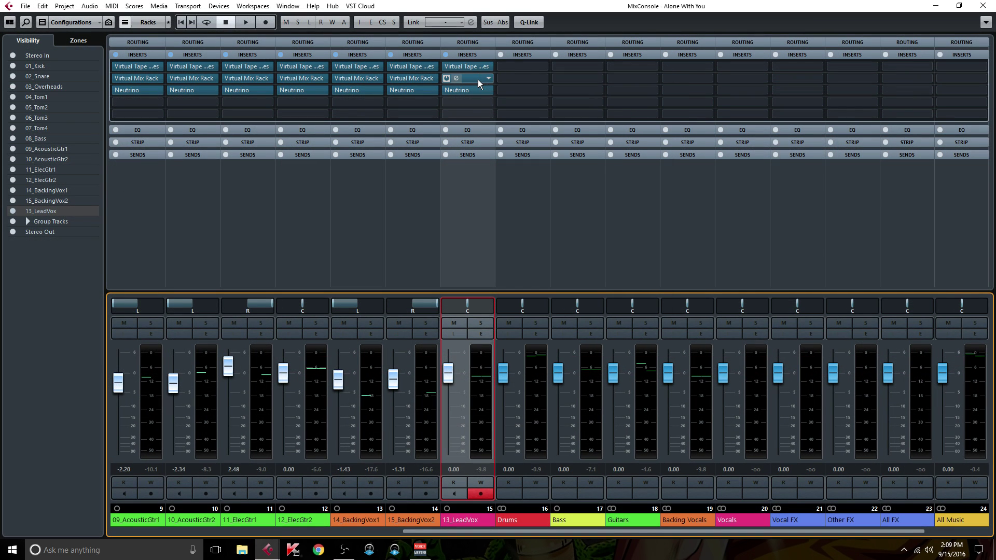
# - Check the Virtual Mix Rack and Neutrino inserts on 13_LeadVox, closing each plug-in window, and close the MixConsole
pyautogui.click(478, 79)
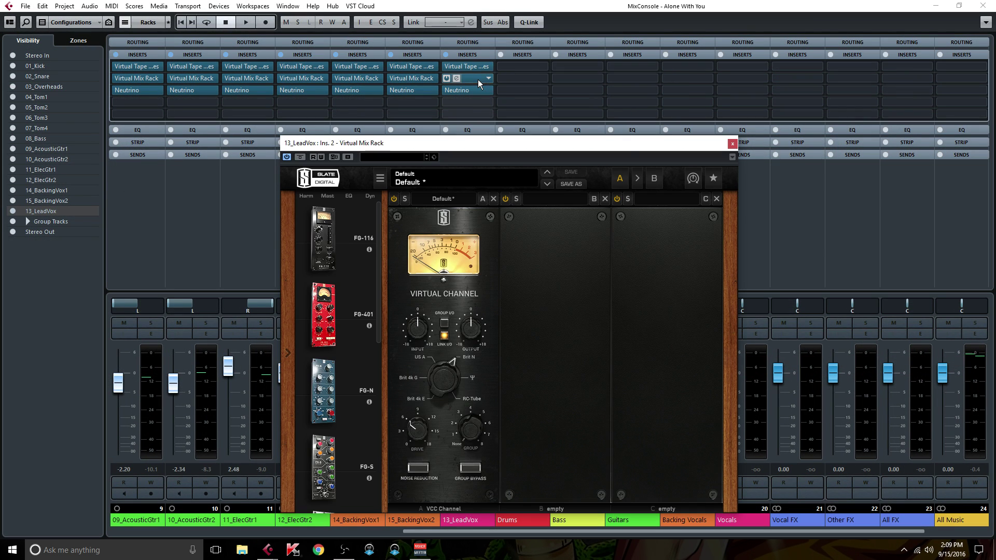
pyautogui.click(730, 145)
pyautogui.moveTo(599, 531); pyautogui.dragTo(569, 536)
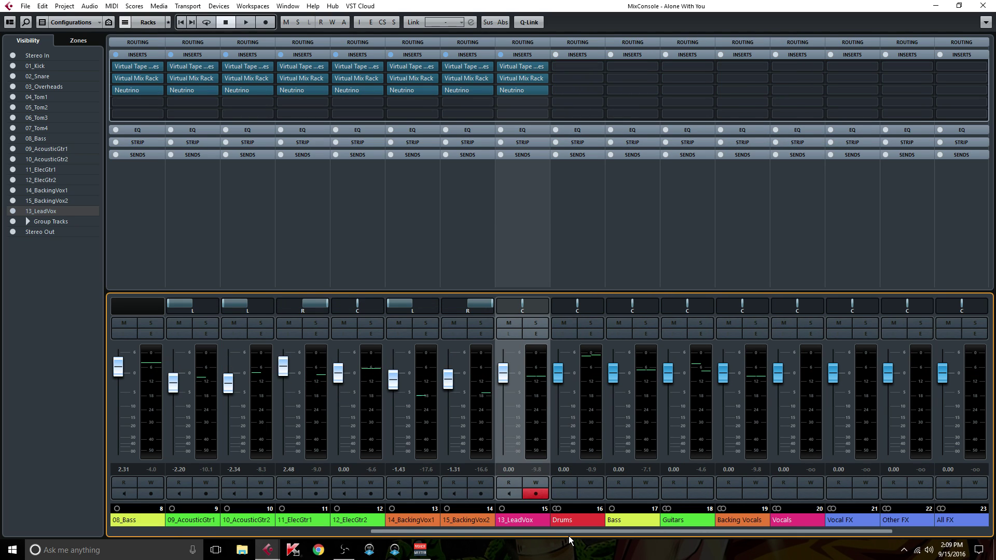
pyautogui.moveTo(561, 530); pyautogui.dragTo(711, 524)
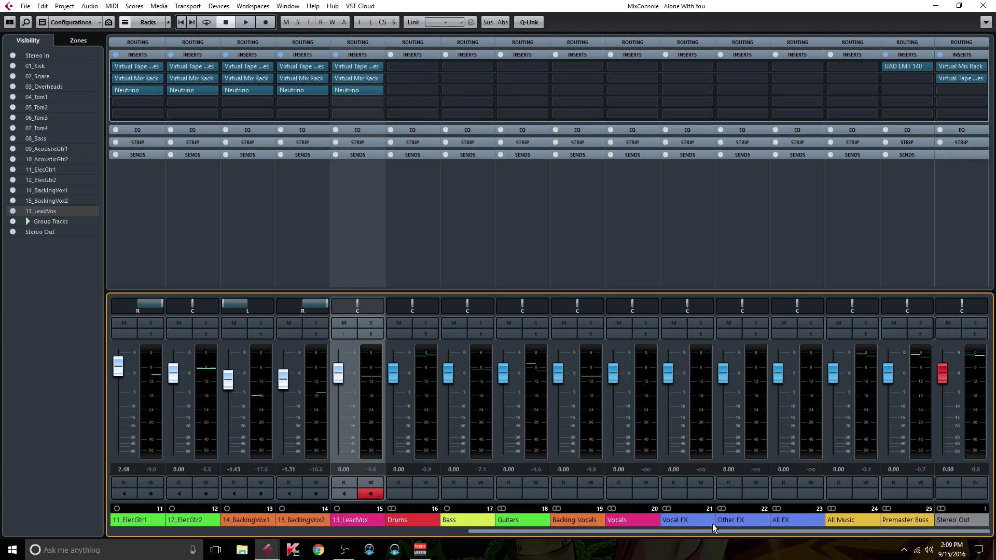
pyautogui.click(354, 91)
pyautogui.click(659, 80)
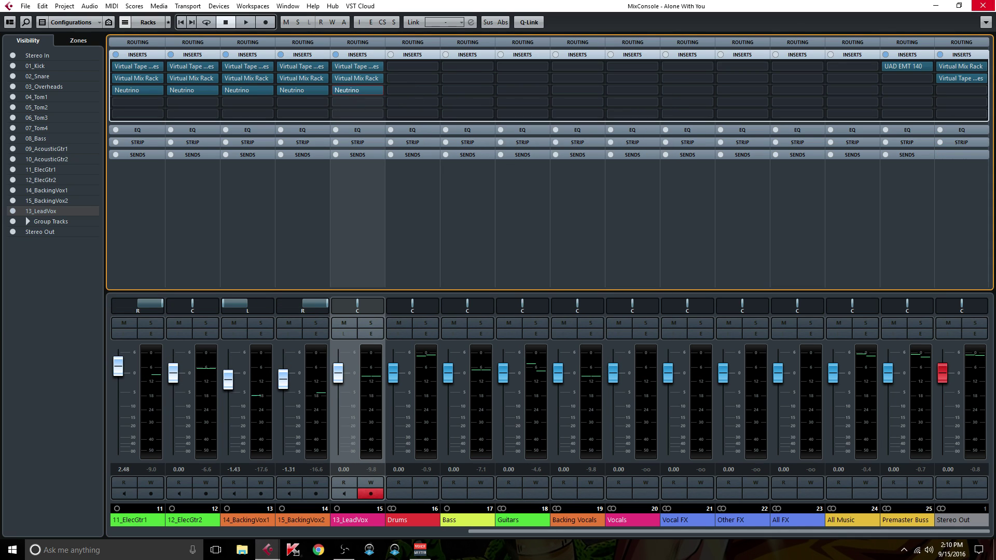
pyautogui.click(983, 6)
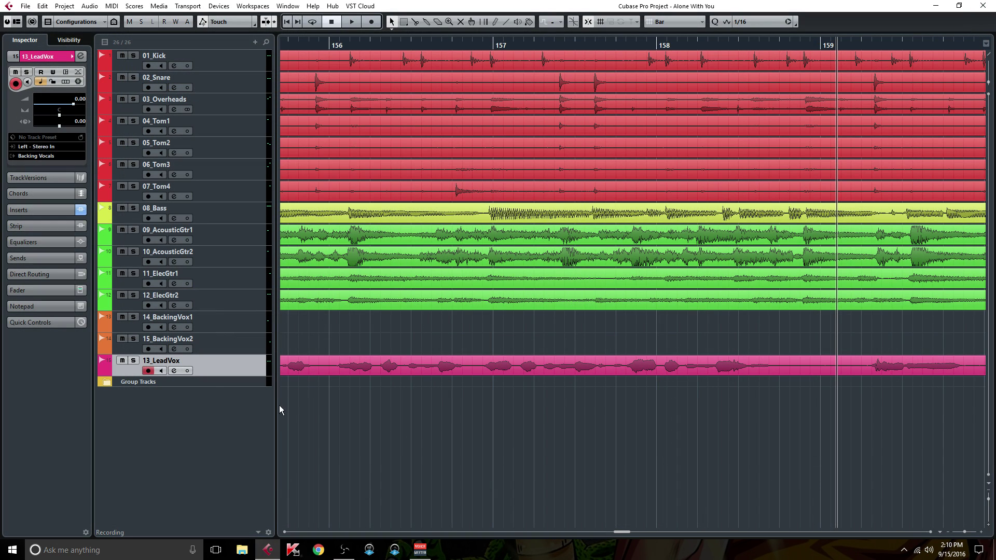
# - Open Neutrino from the 13_LeadVox channel settings over the project window, review its modes and controls, and close both windows
pyautogui.click(174, 370)
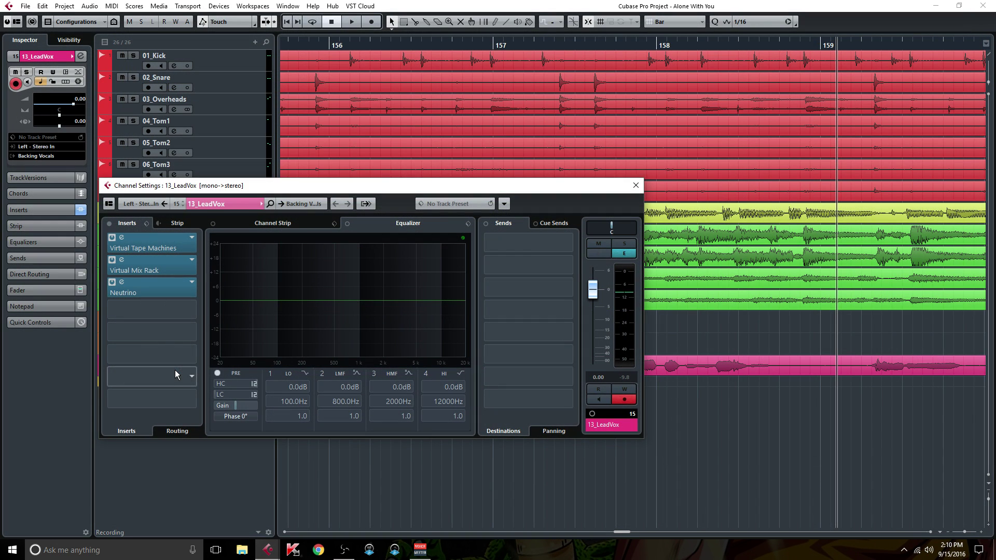
pyautogui.click(163, 288)
pyautogui.moveTo(467, 185); pyautogui.dragTo(399, 213)
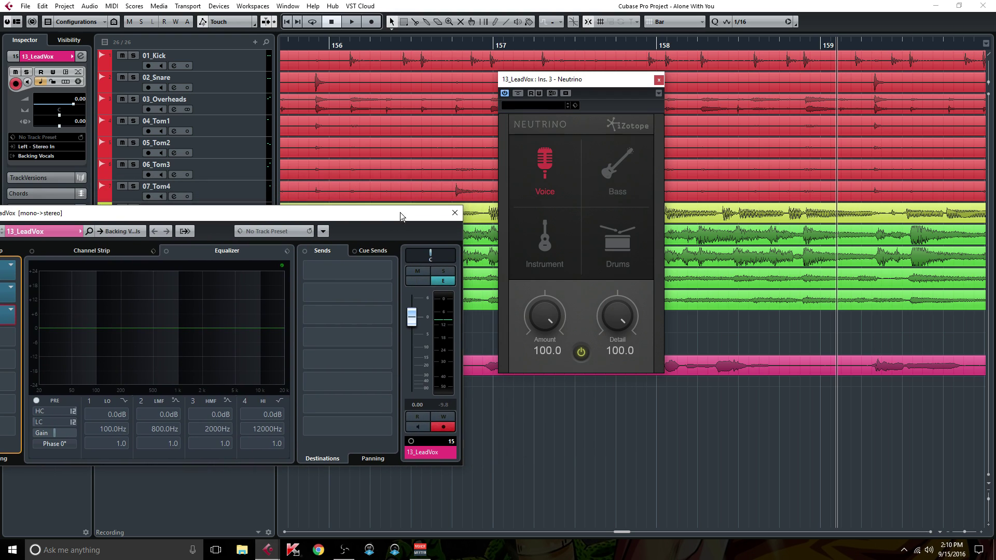
pyautogui.click(454, 214)
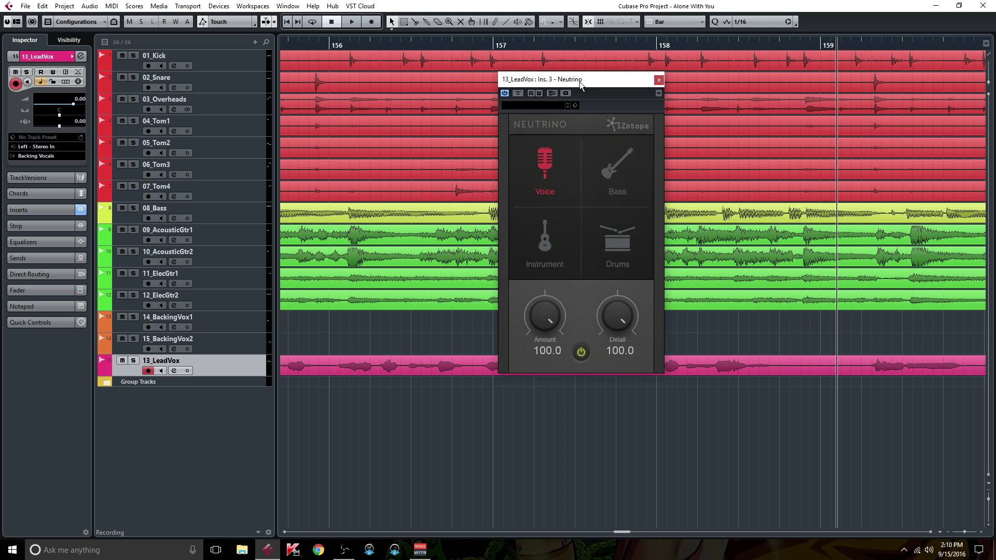
pyautogui.moveTo(580, 82); pyautogui.dragTo(574, 69)
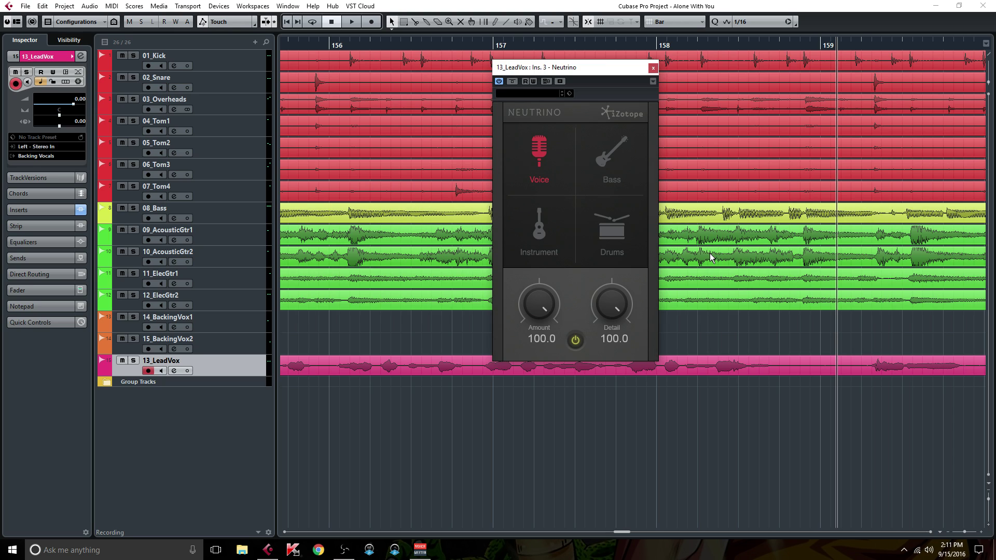
pyautogui.click(653, 68)
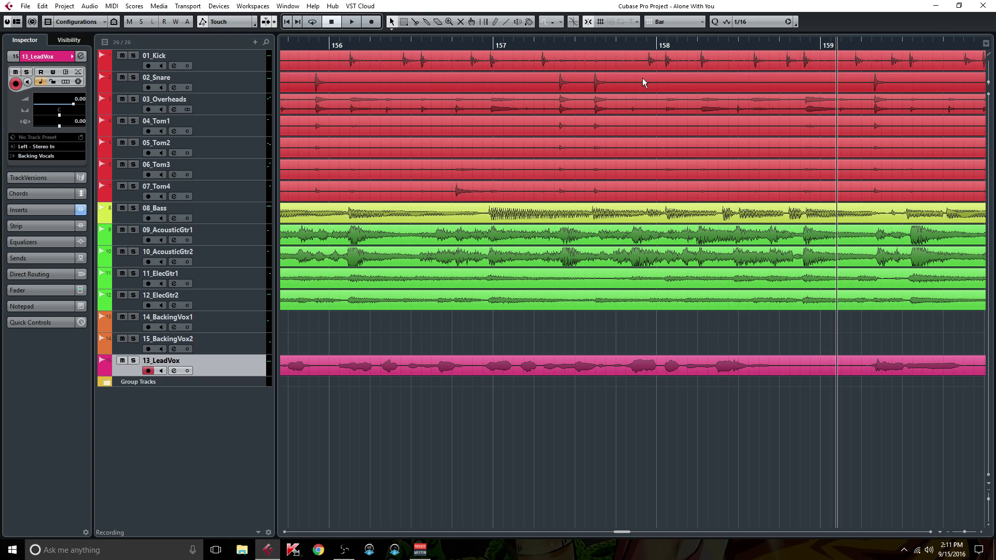